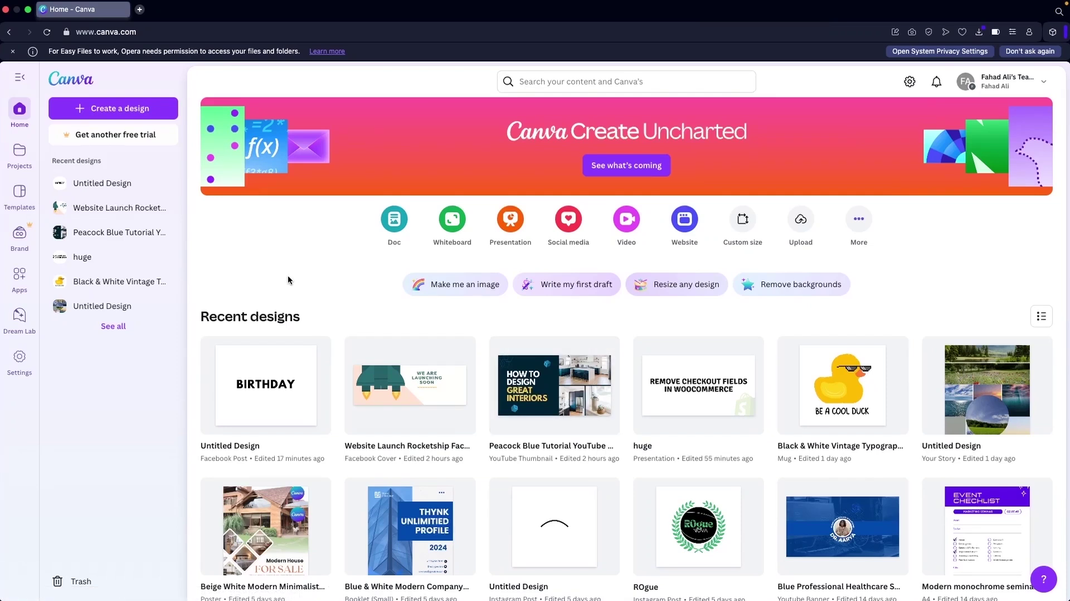
Search Canva for 'youtube channel logo' across your designs and templates.
click(590, 82)
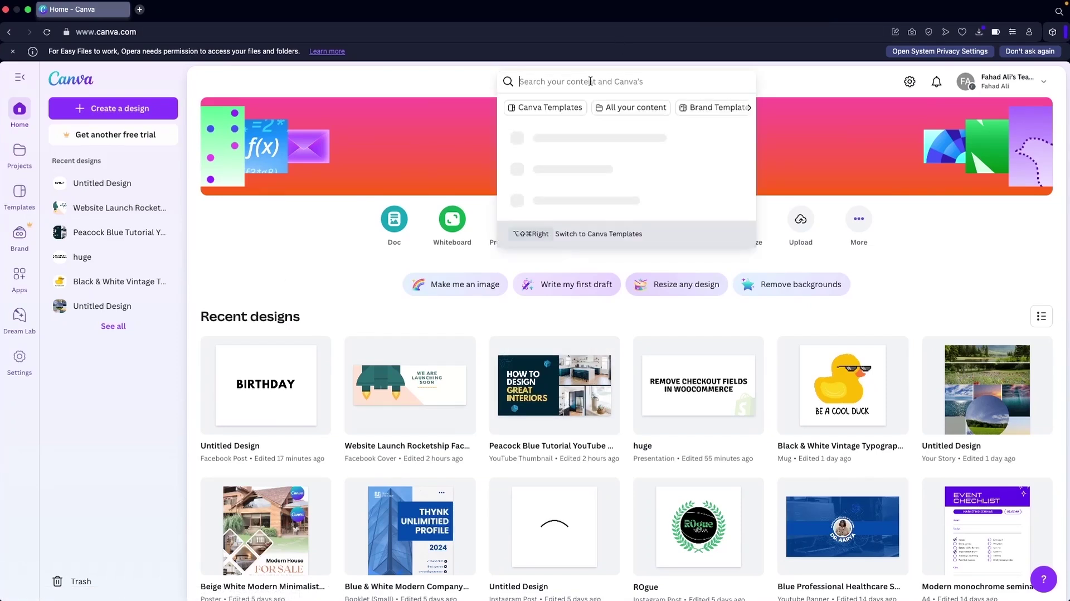
text(youtube channel logo)
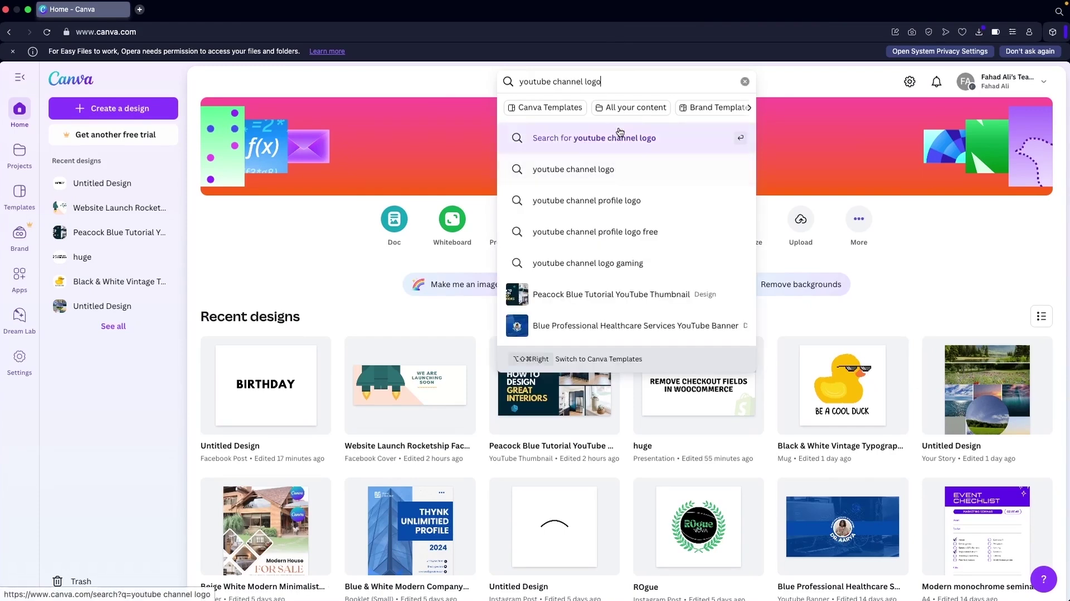
click(605, 139)
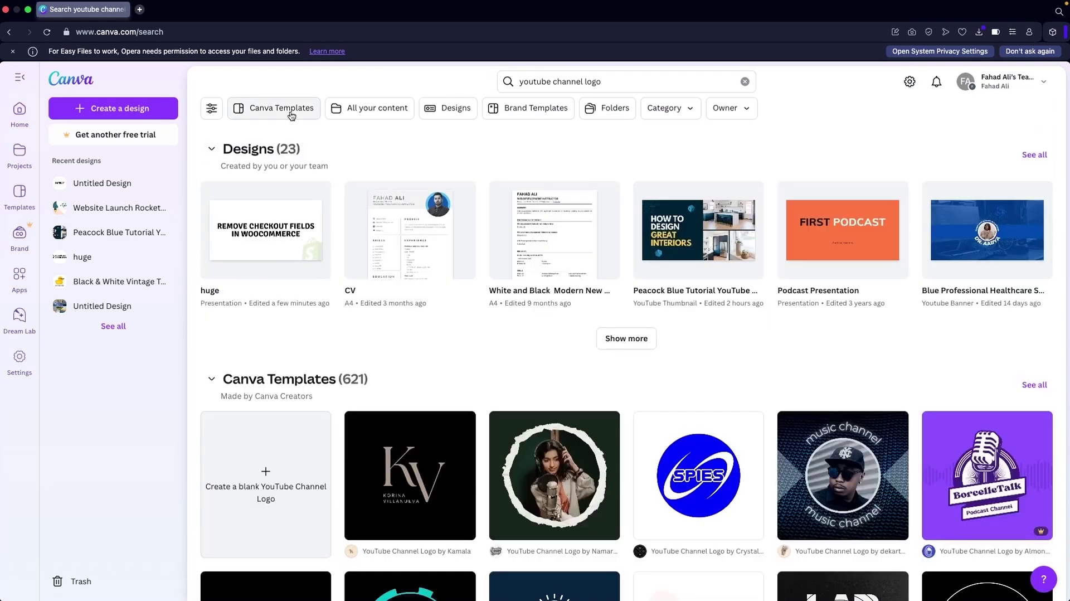
Filter the results to Canva templates only and browse the logo options.
click(291, 116)
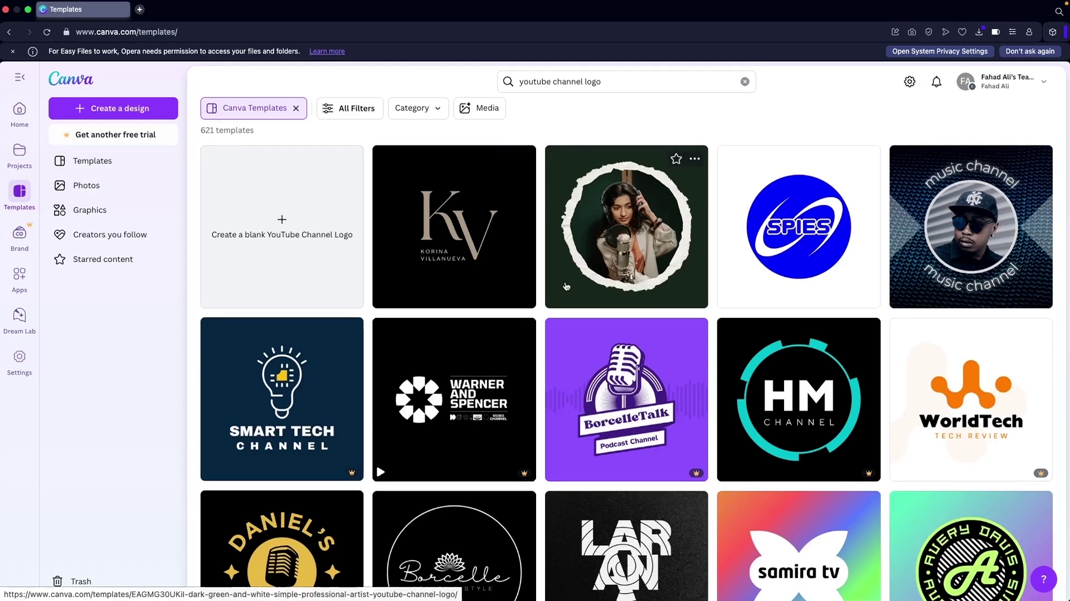
scroll(567, 287, down, 10)
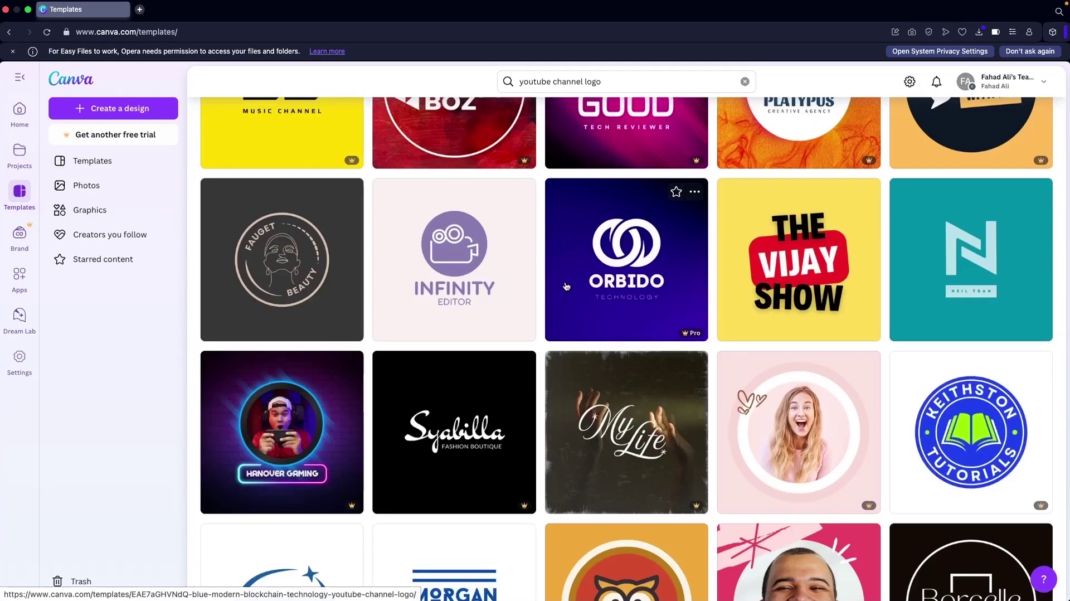
scroll(566, 286, down, 5)
scroll(561, 362, up, 2)
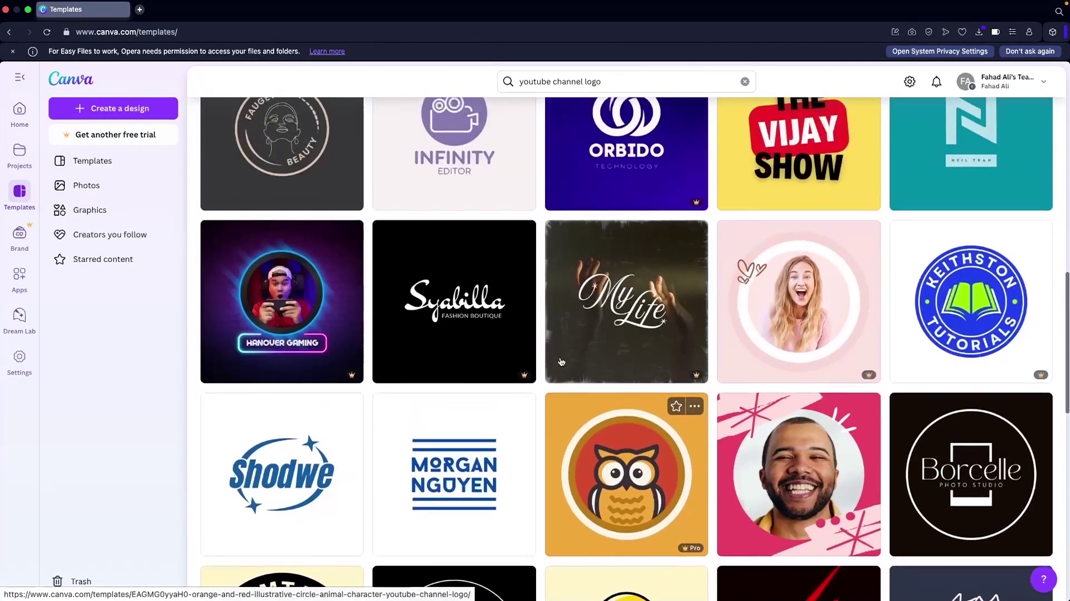
scroll(562, 362, up, 6)
scroll(792, 420, down, 2)
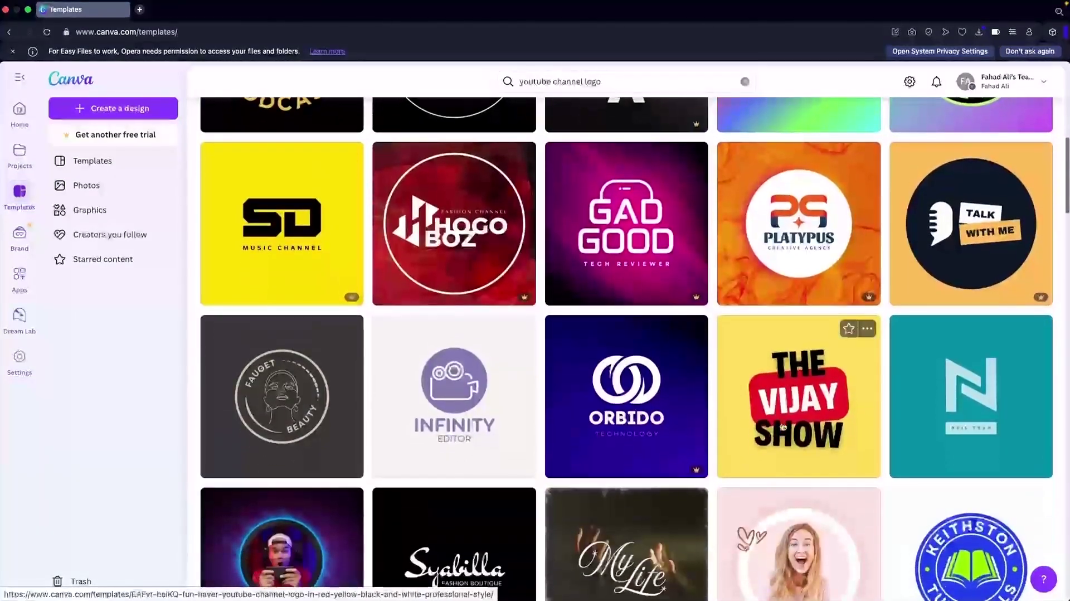
Preview the yellow THE VIJAY SHOW template and open it for customising.
click(793, 420)
scroll(727, 313, down, 4)
scroll(728, 313, down, 2)
scroll(658, 346, up, 1)
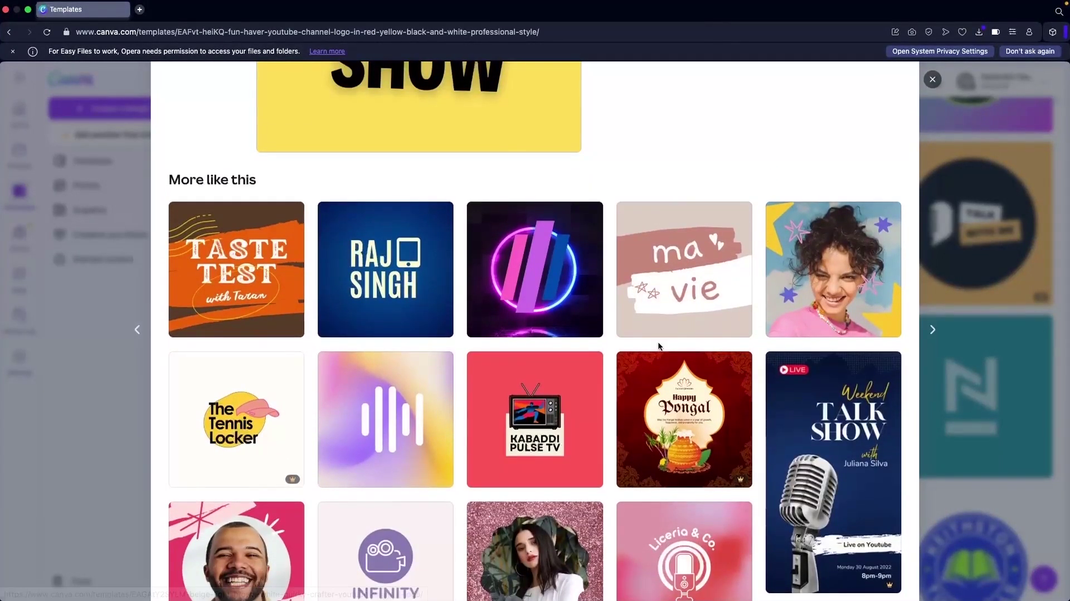
scroll(658, 346, down, 2)
scroll(658, 346, up, 7)
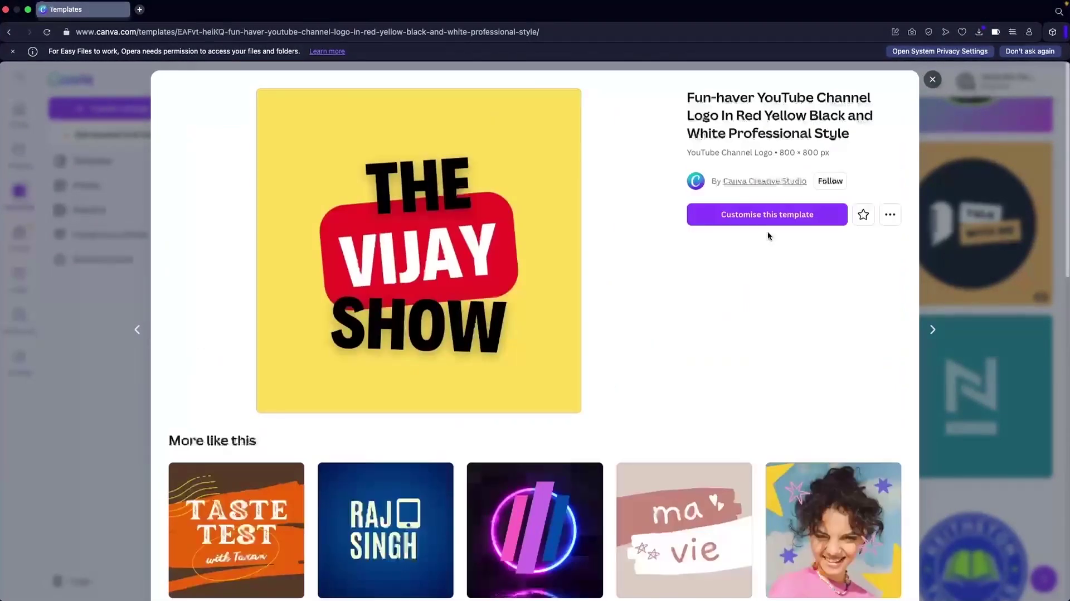
click(782, 217)
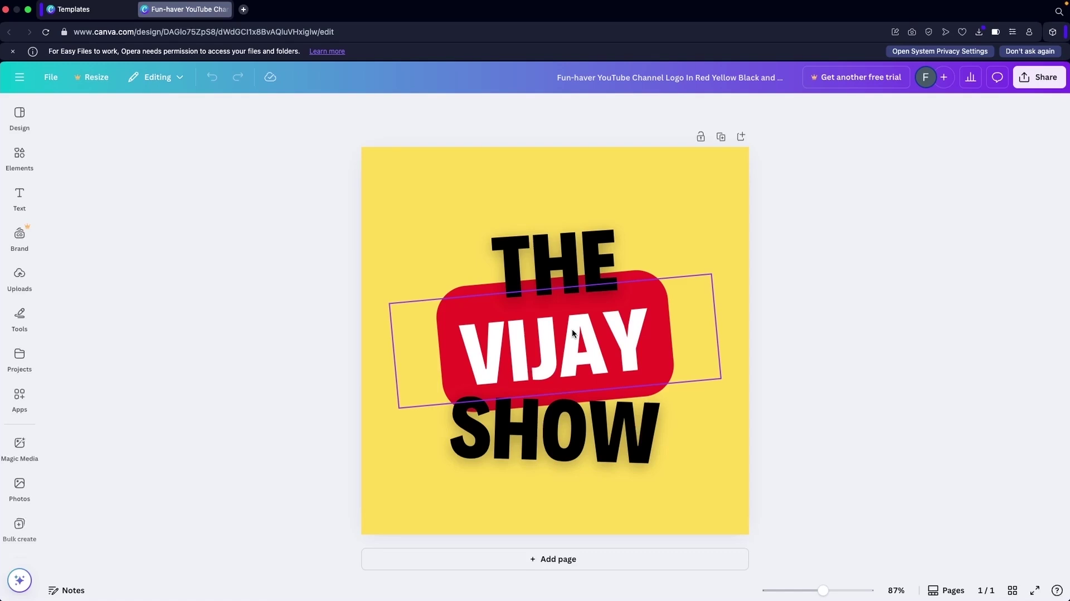
Replace the red-box word VIJAY with MUSIC, then deselect the text.
double_click(515, 335)
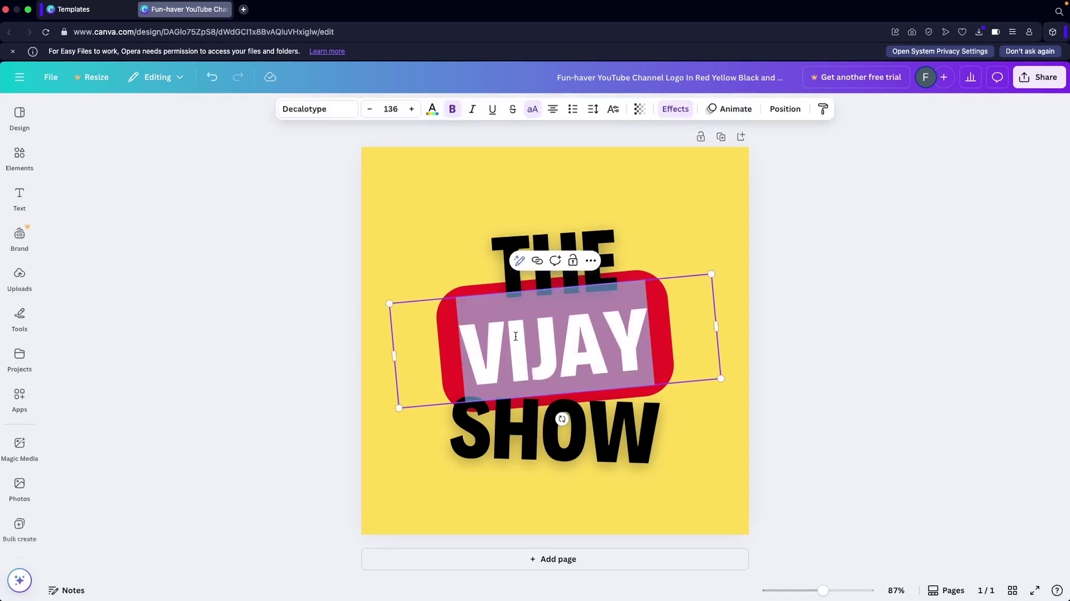
text(TUT)
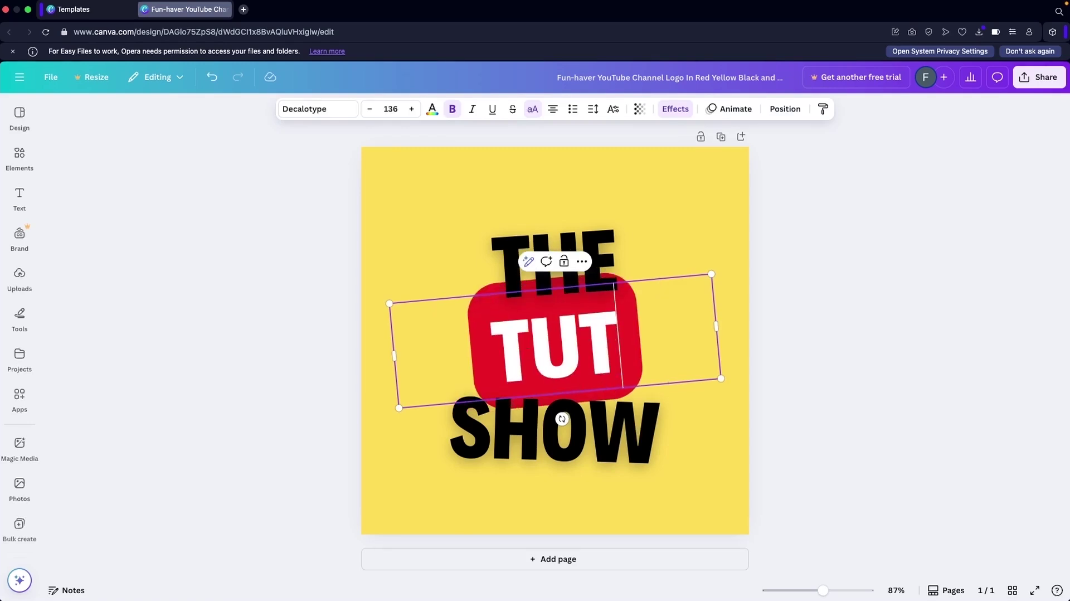
key(ctrl+a)
text(MUSIC)
click(181, 286)
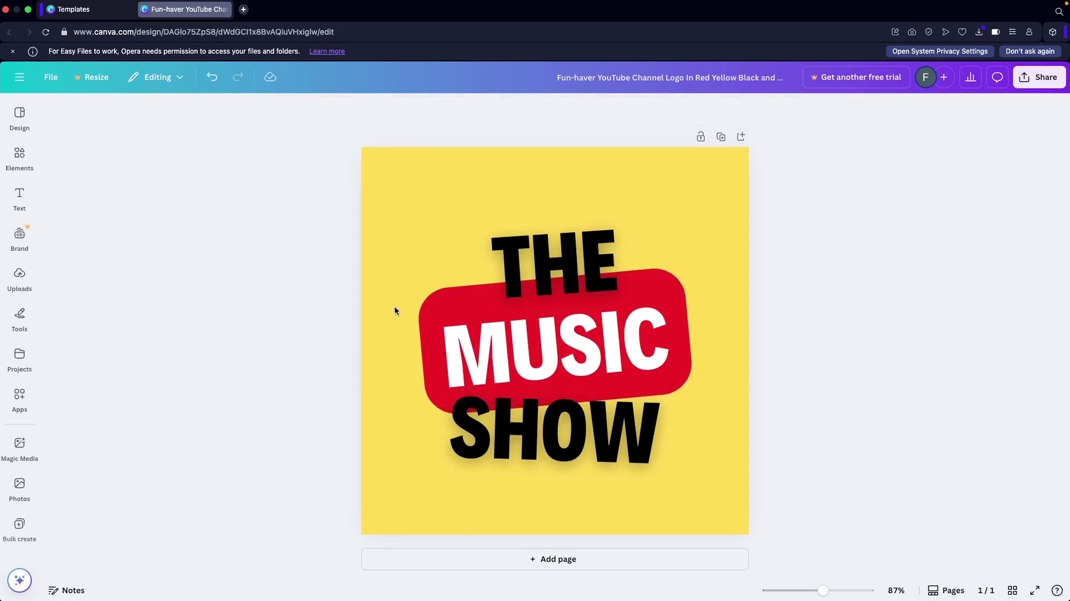
click(503, 430)
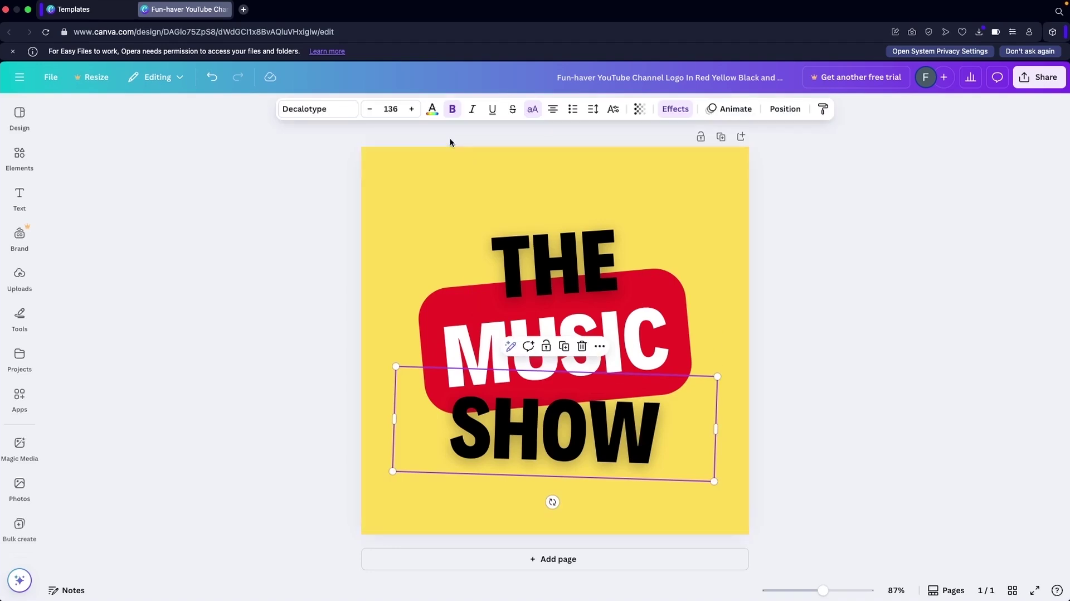
click(417, 180)
click(314, 185)
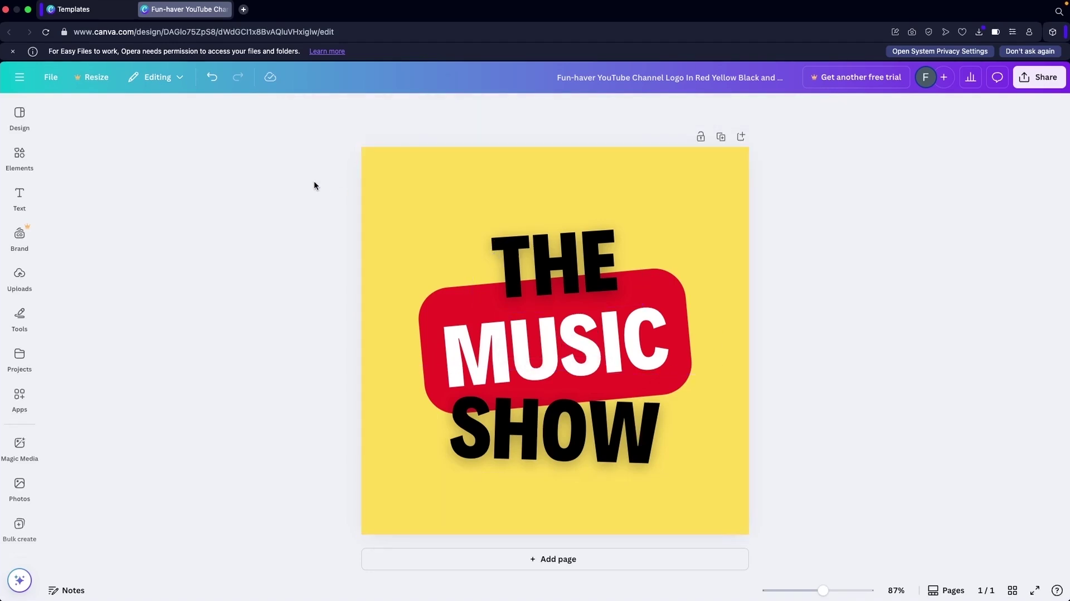
Search Elements graphics for 'mic' and add the podcaster-with-microphone illustration.
click(19, 157)
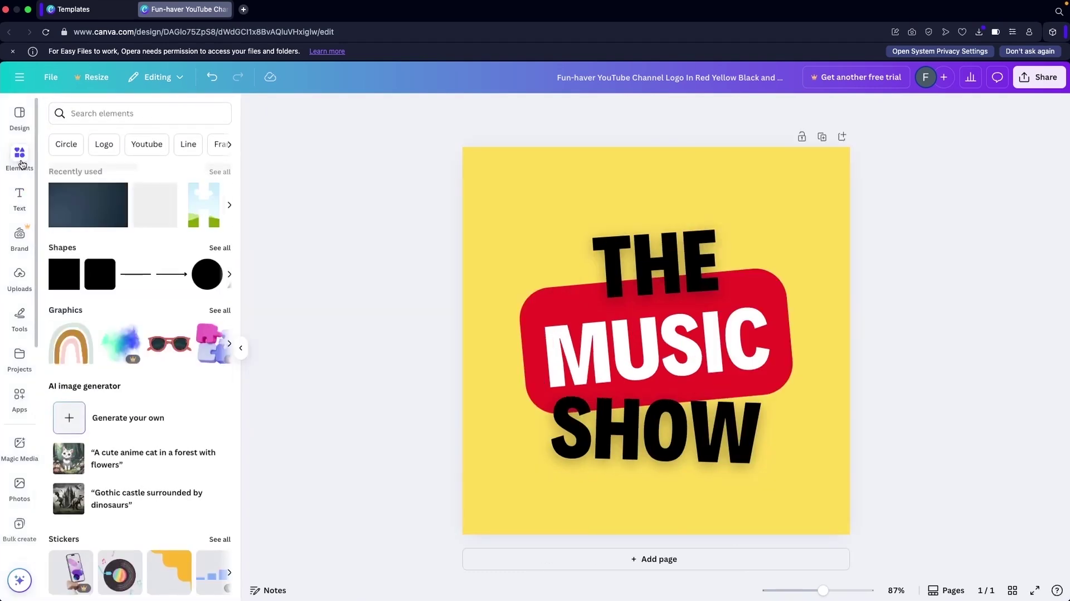
click(92, 112)
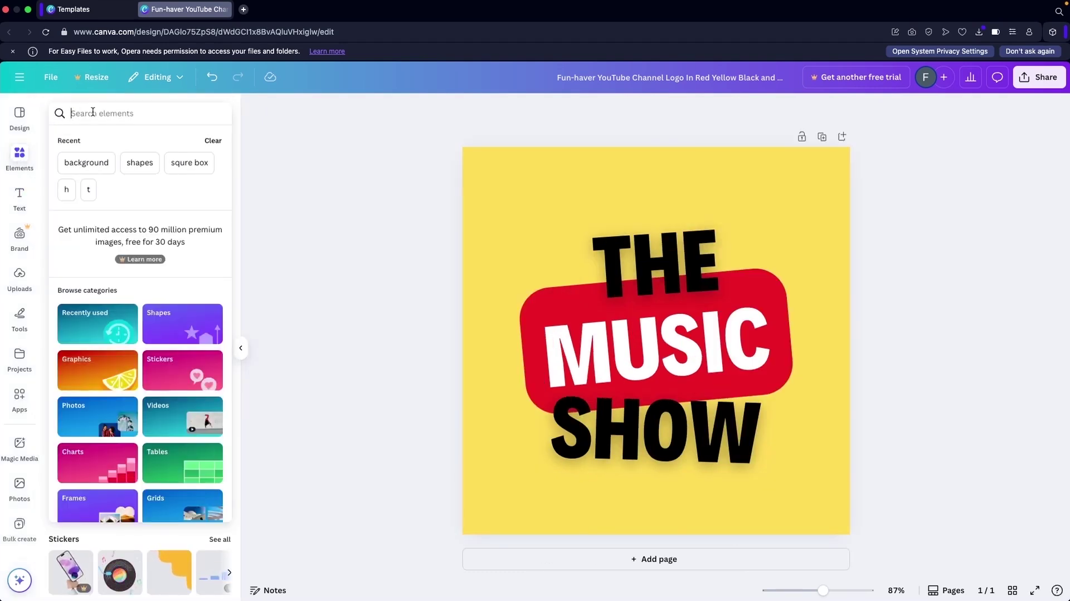
text(mic)
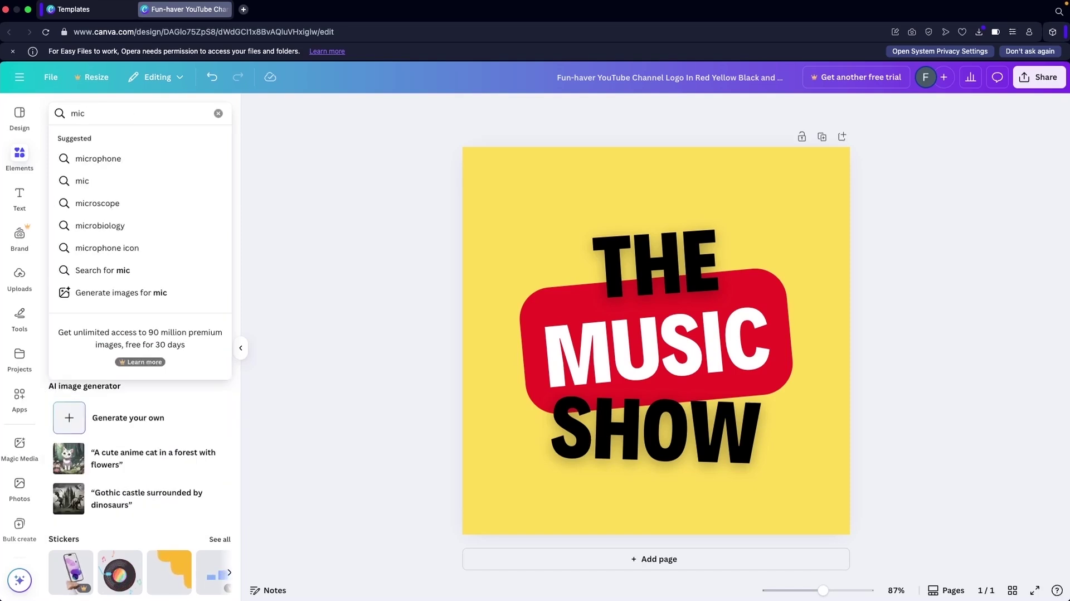
key(Return)
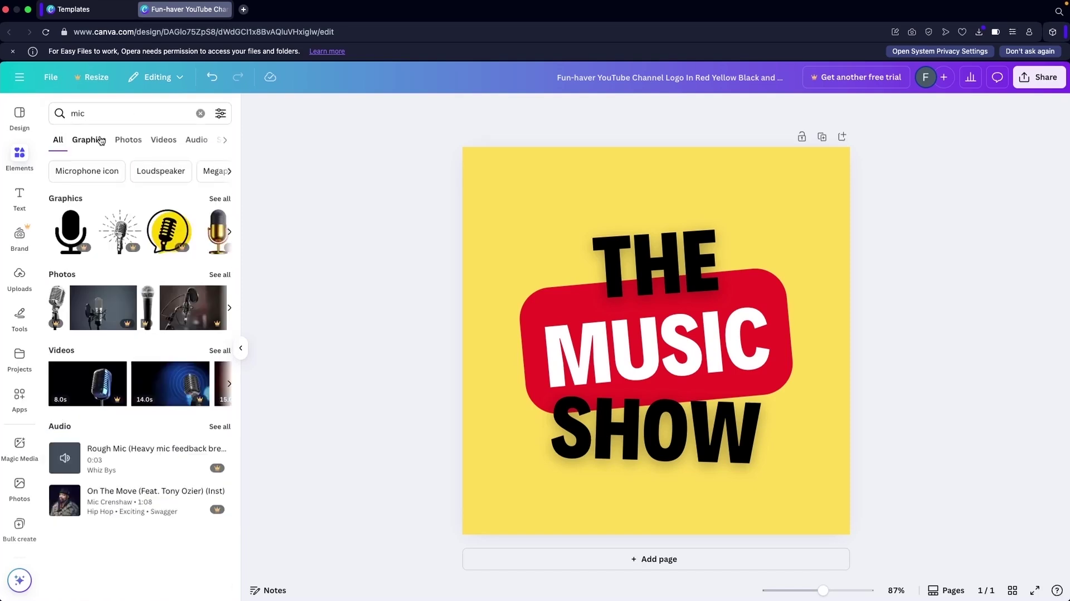
click(101, 141)
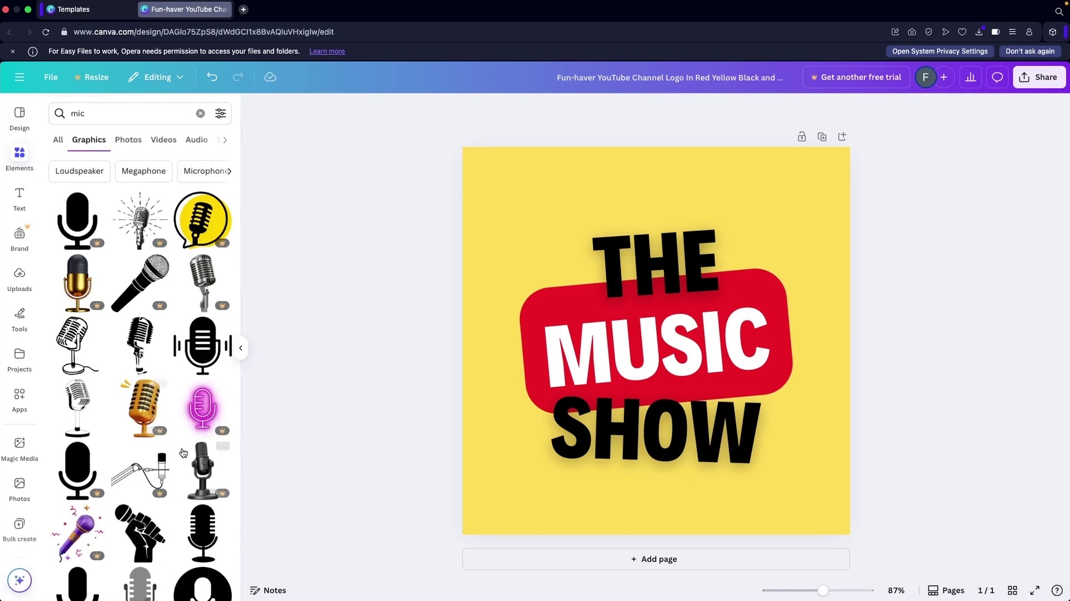
scroll(184, 452, down, 3)
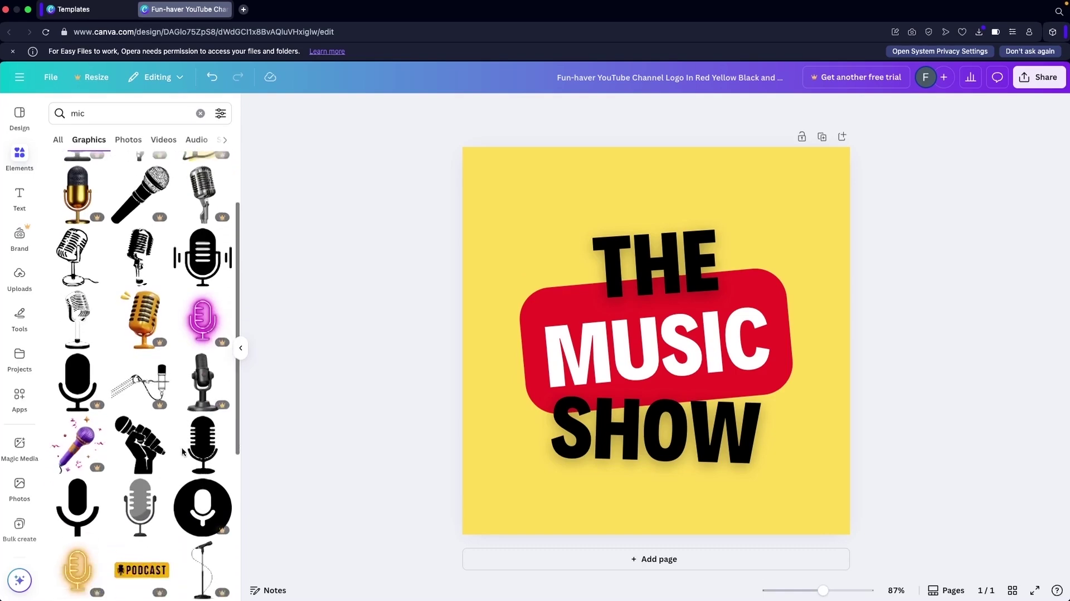
scroll(173, 424, down, 5)
click(143, 395)
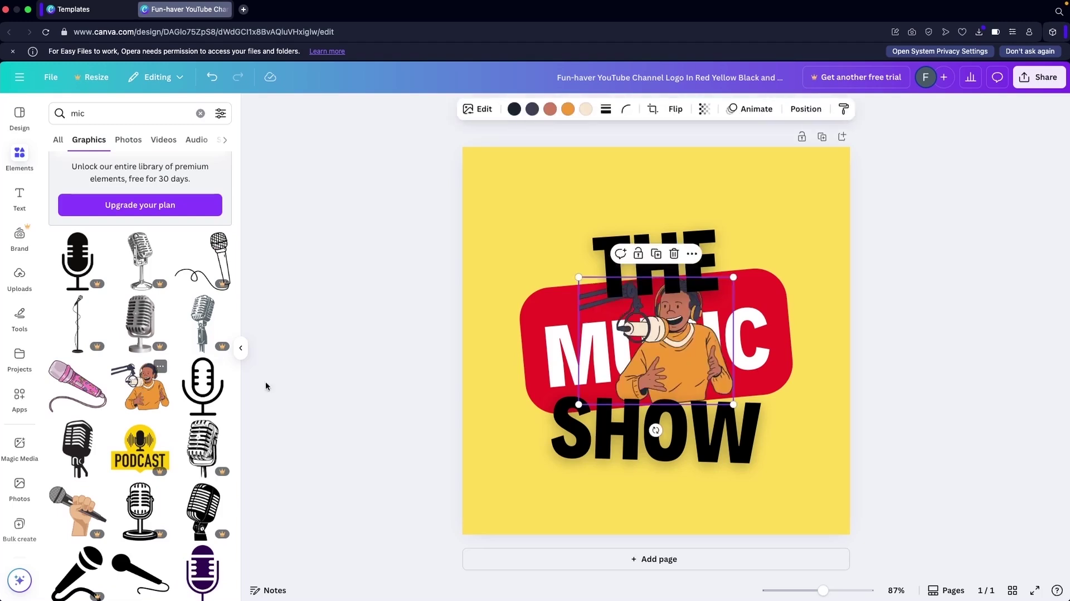
Enlarge the podcaster graphic to fill the page and layer it behind the text.
drag(671, 357, 556, 237)
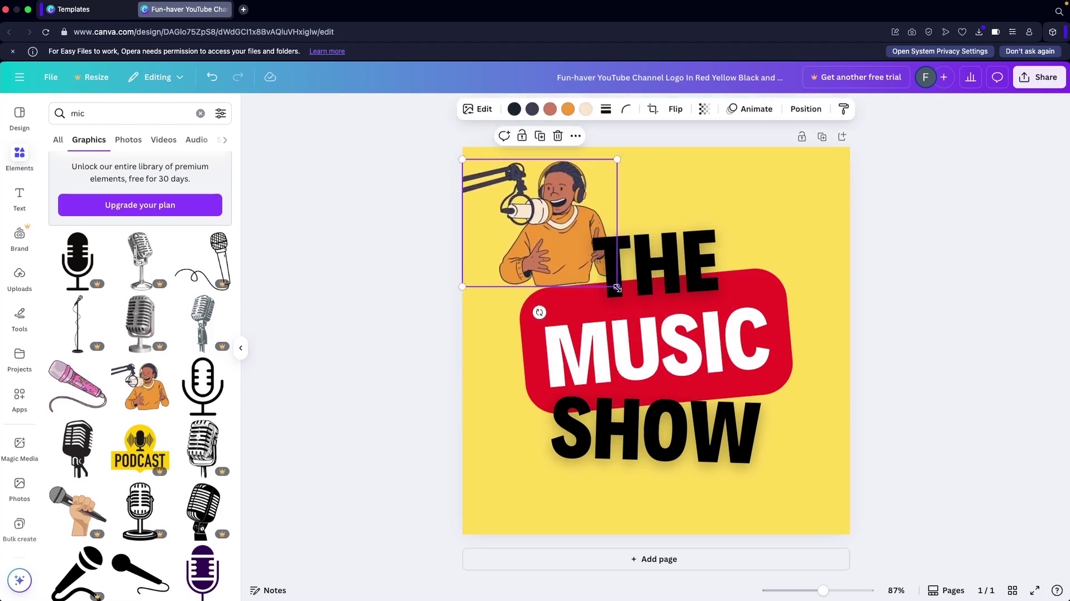
drag(617, 288, 777, 443)
click(806, 108)
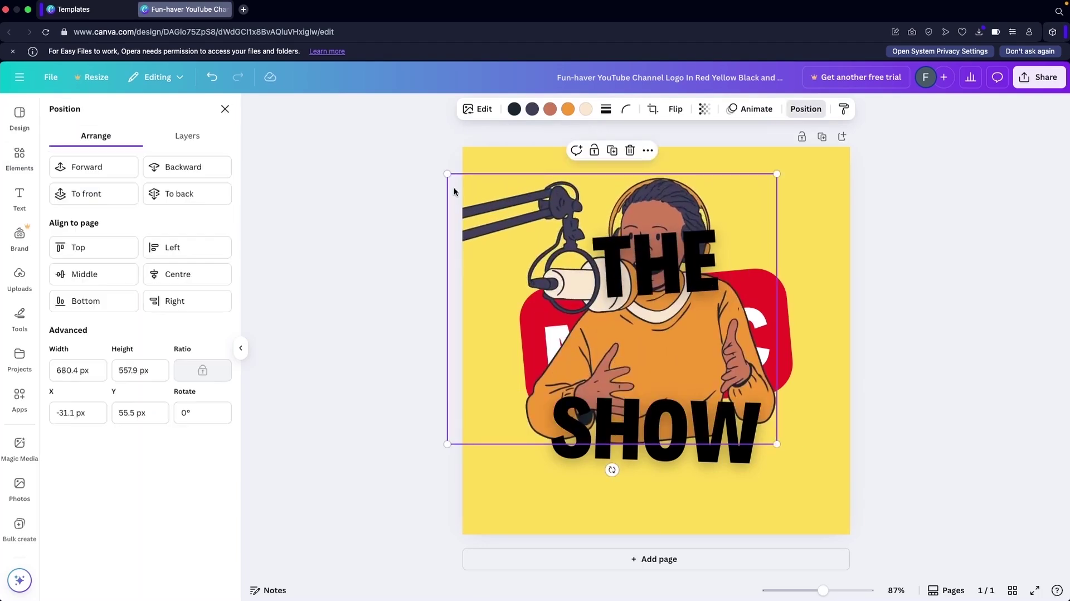
click(187, 136)
drag(112, 304, 122, 328)
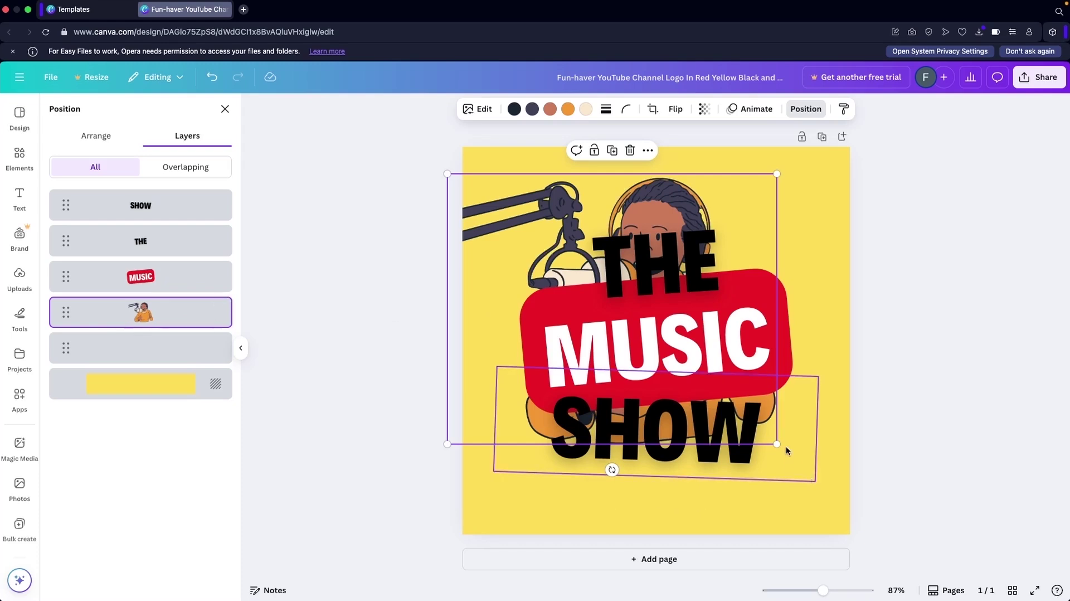
drag(777, 444, 896, 542)
drag(447, 174, 381, 119)
drag(741, 219, 706, 221)
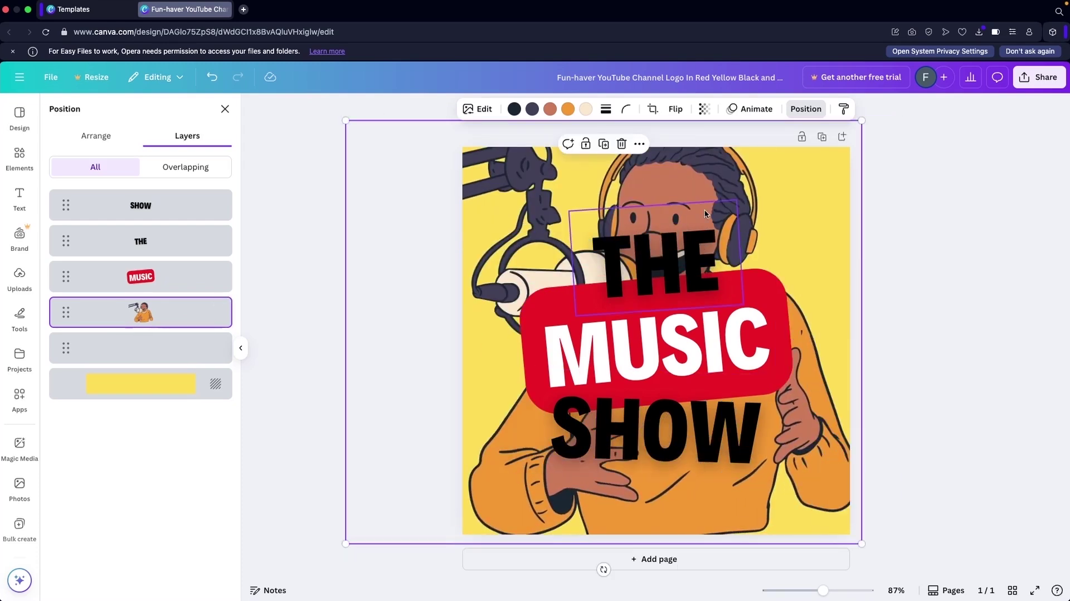
Delete the podcaster graphic and search Elements graphics for 'mic' again.
key(Delete)
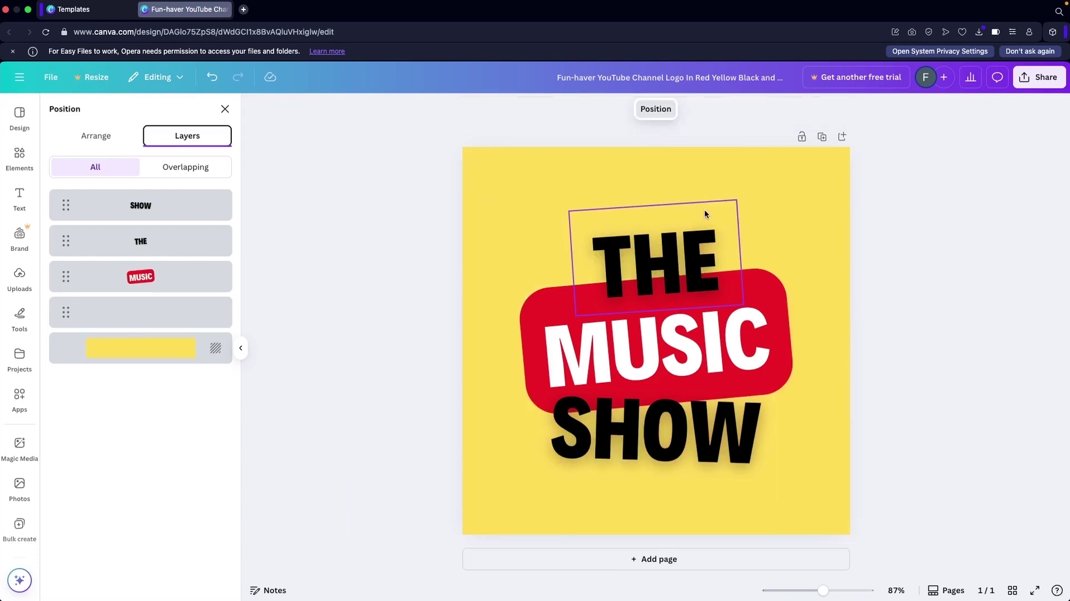
click(13, 160)
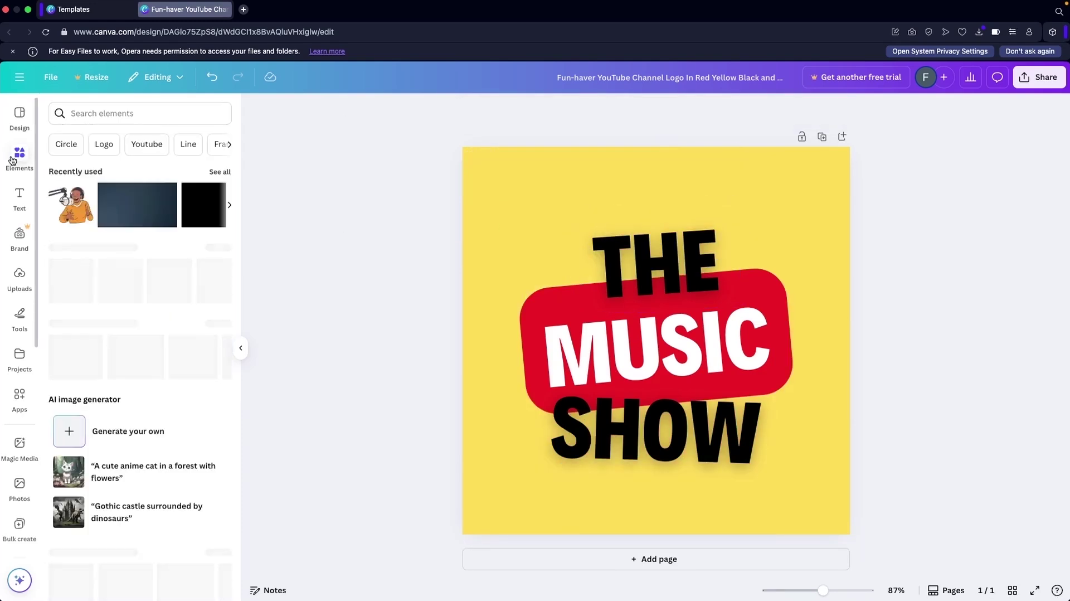
click(108, 114)
text(mic)
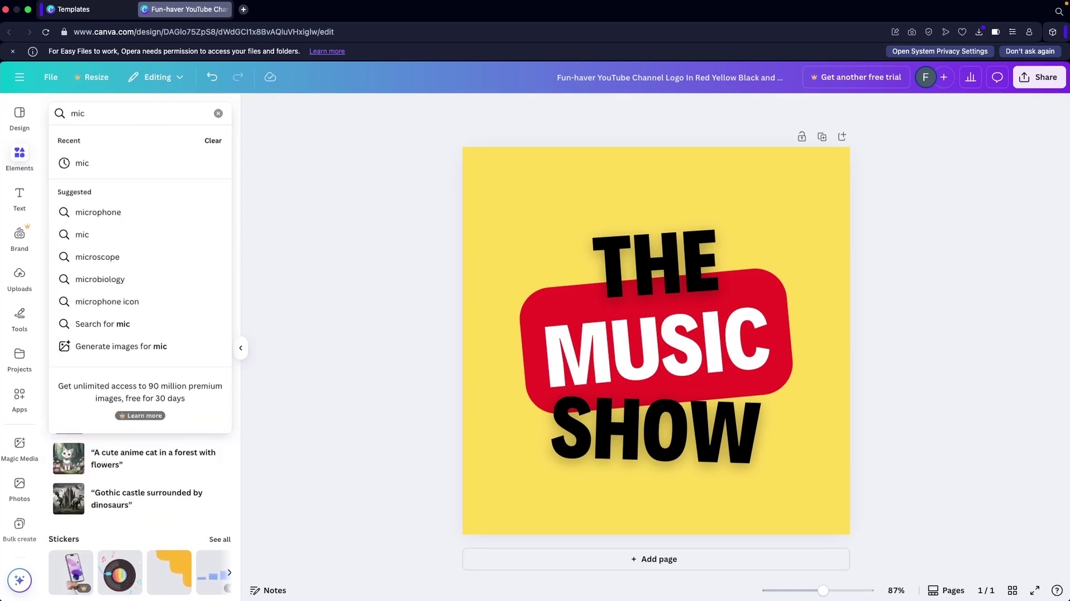
key(Return)
click(88, 140)
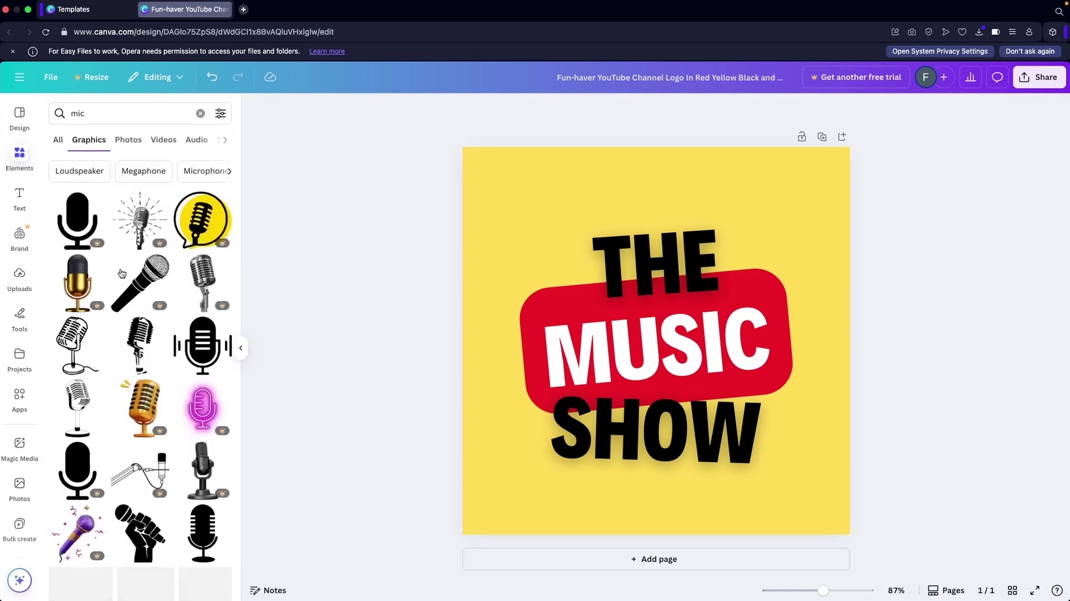
scroll(120, 275, down, 3)
scroll(122, 277, down, 6)
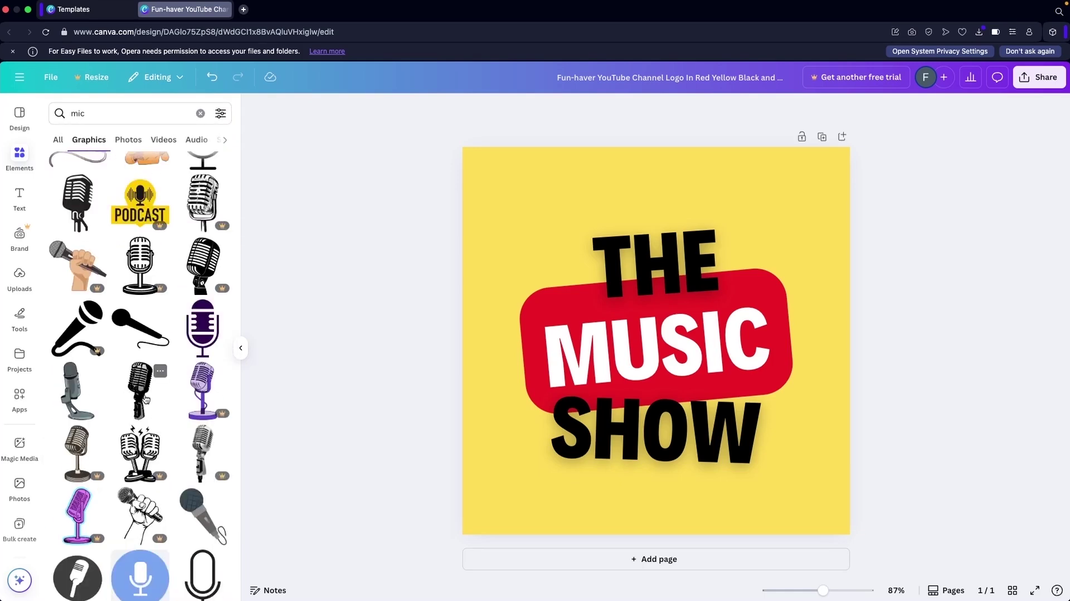
Add a grey desk microphone and shrink it beside MUSIC and SHOW.
click(78, 390)
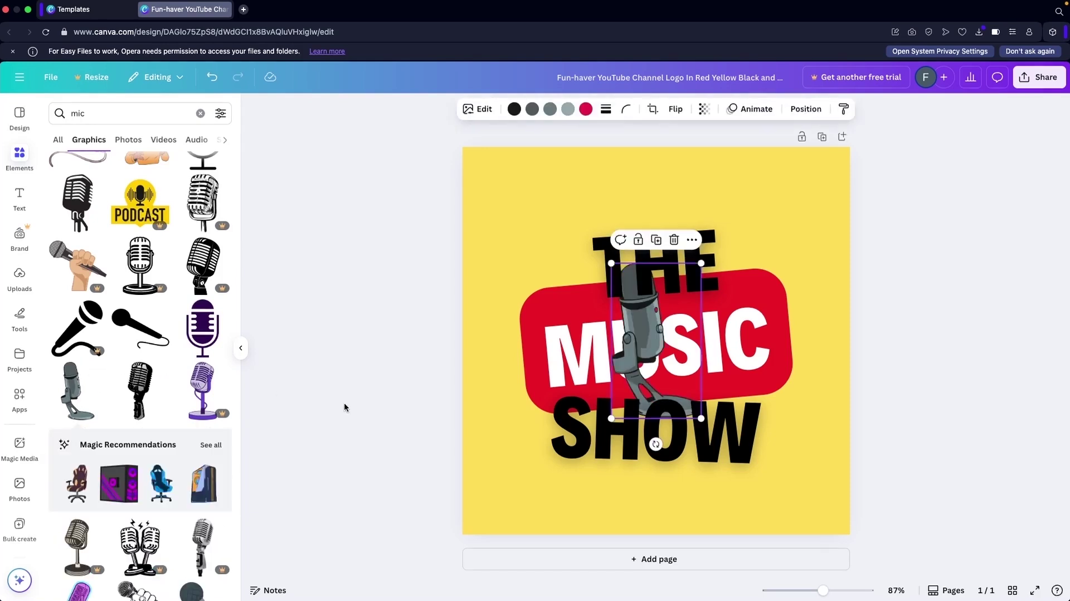
drag(643, 345, 783, 403)
drag(751, 322, 785, 384)
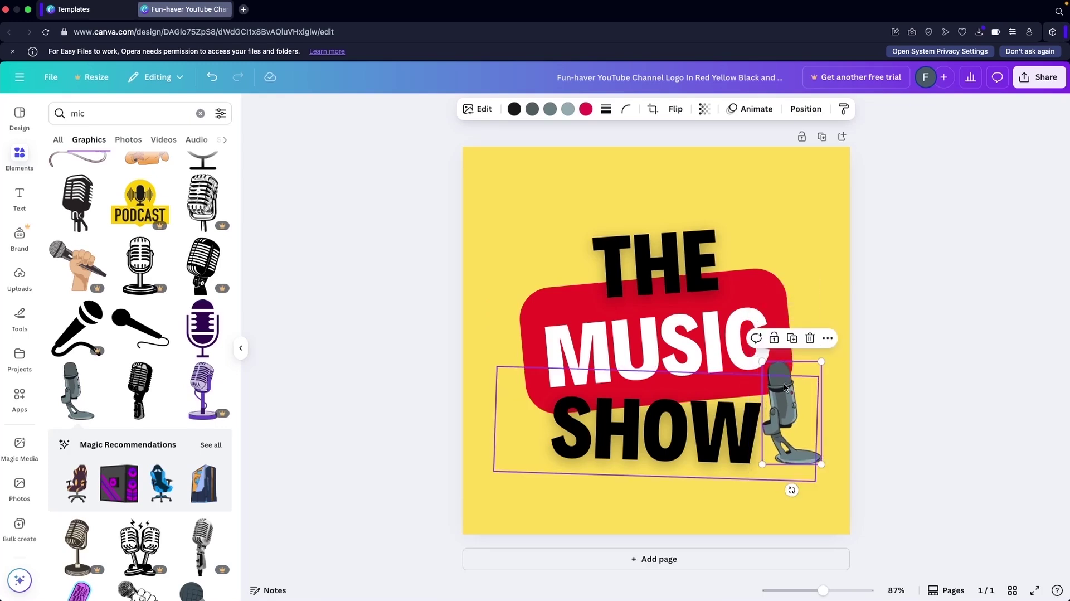
Add a black vintage microphone, enlarged over the centre of the logo.
click(135, 399)
drag(645, 341, 648, 402)
drag(628, 325, 668, 334)
drag(731, 179, 748, 136)
drag(674, 307, 664, 353)
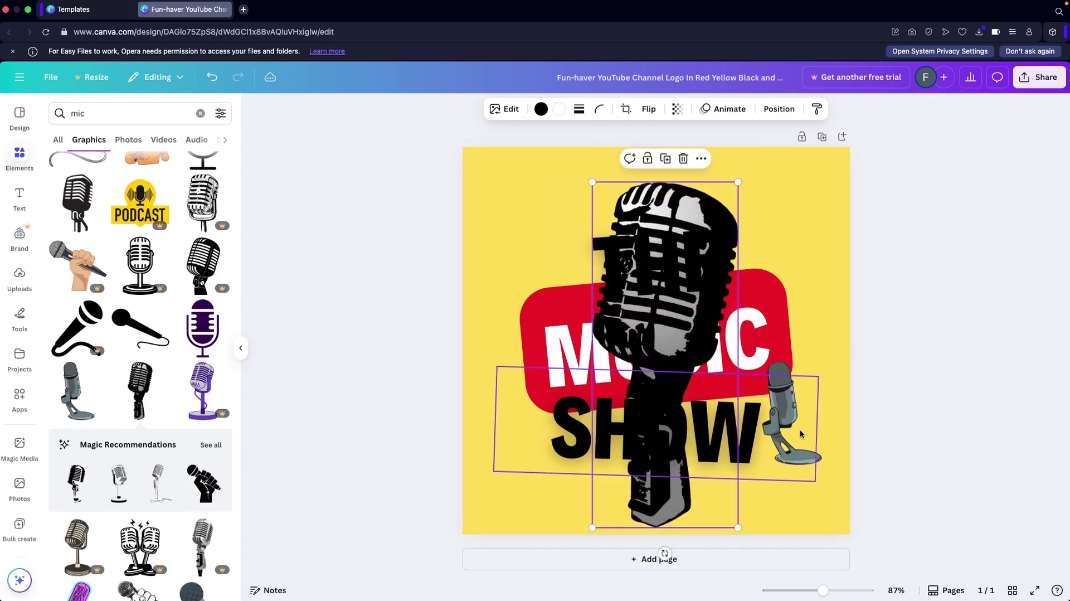
Delete the grey mic and move the vintage mic behind the MUSIC layer.
click(816, 456)
key(Delete)
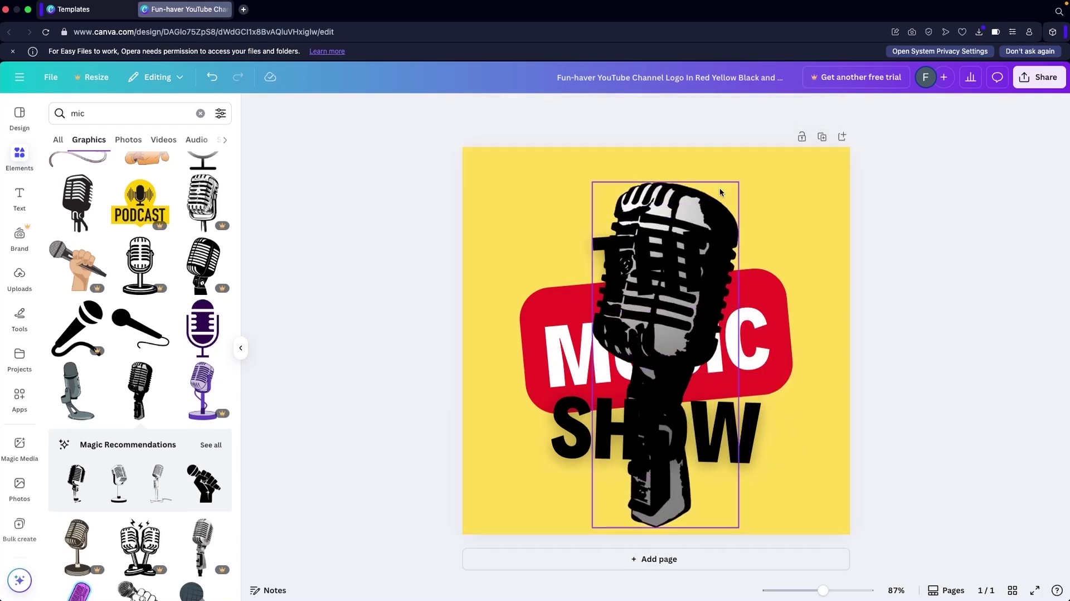
click(720, 192)
click(772, 107)
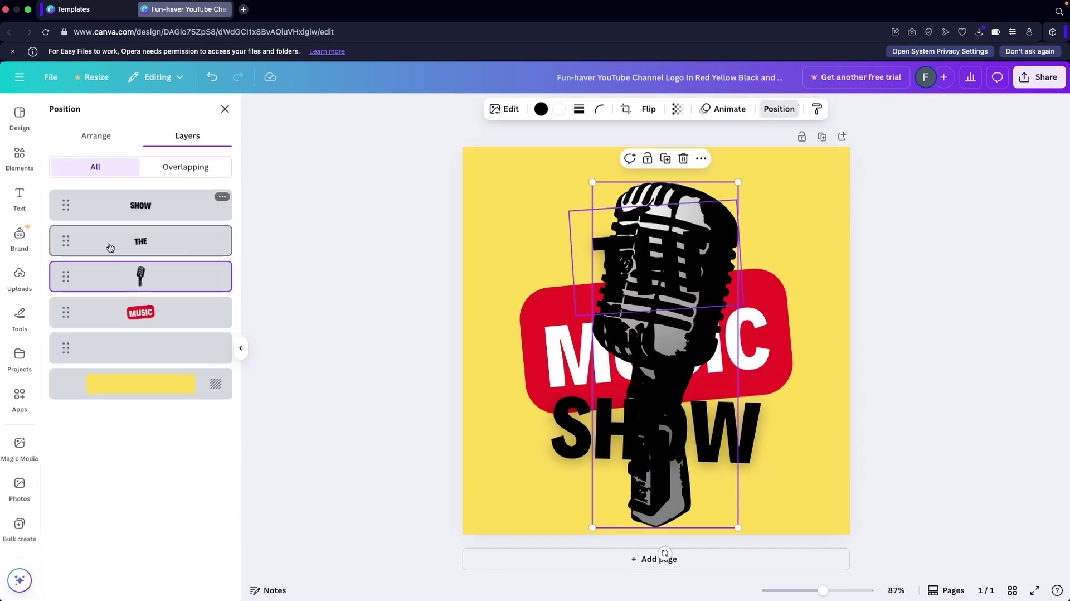
drag(66, 275, 66, 312)
Try recolouring THE and SHOW yellow, briefly testing white.
click(634, 271)
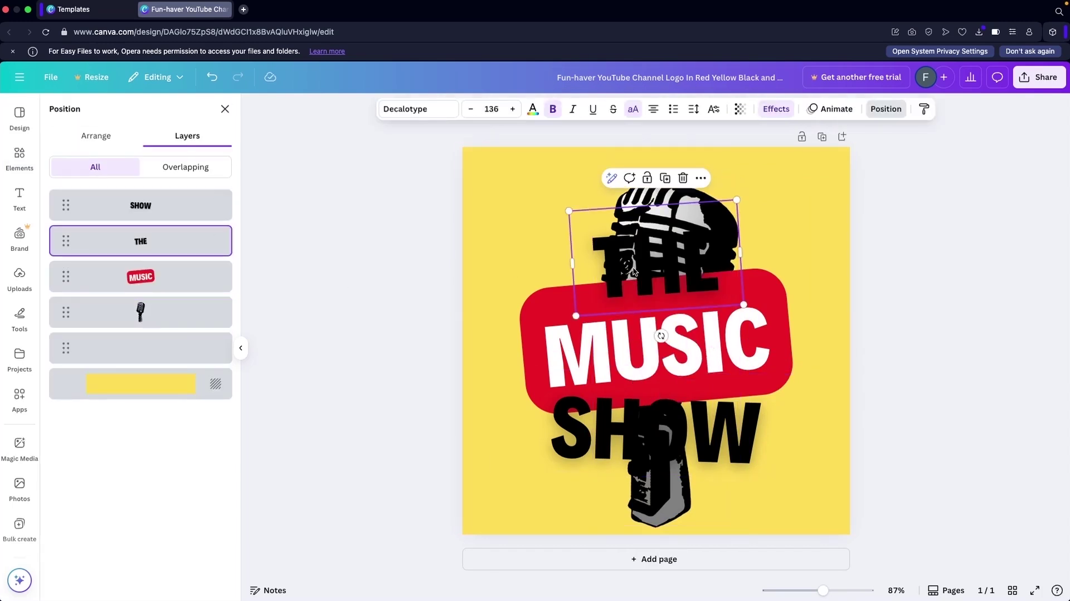
click(539, 107)
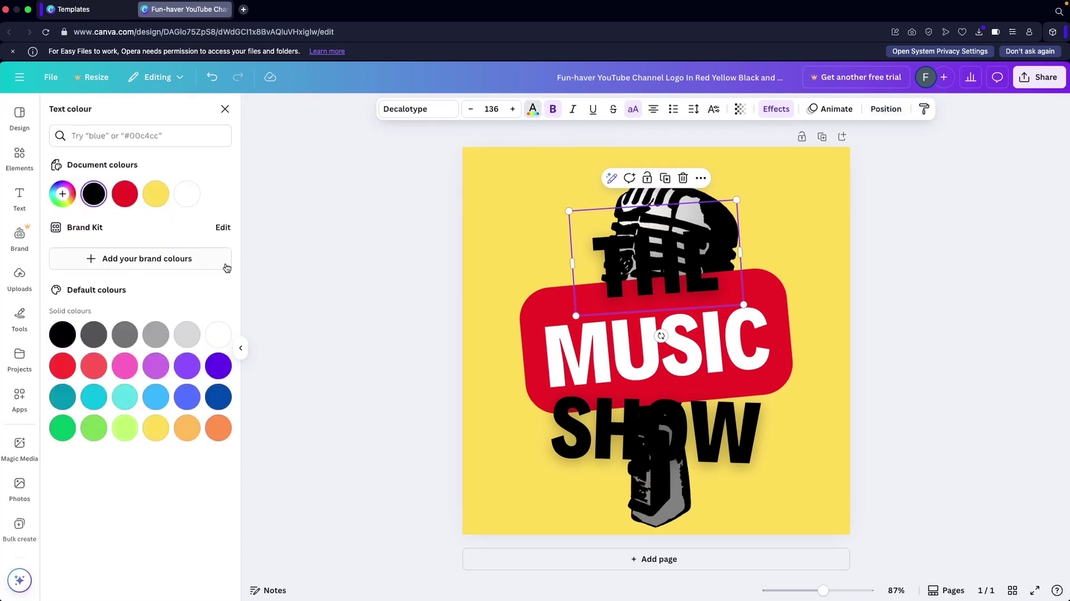
click(150, 197)
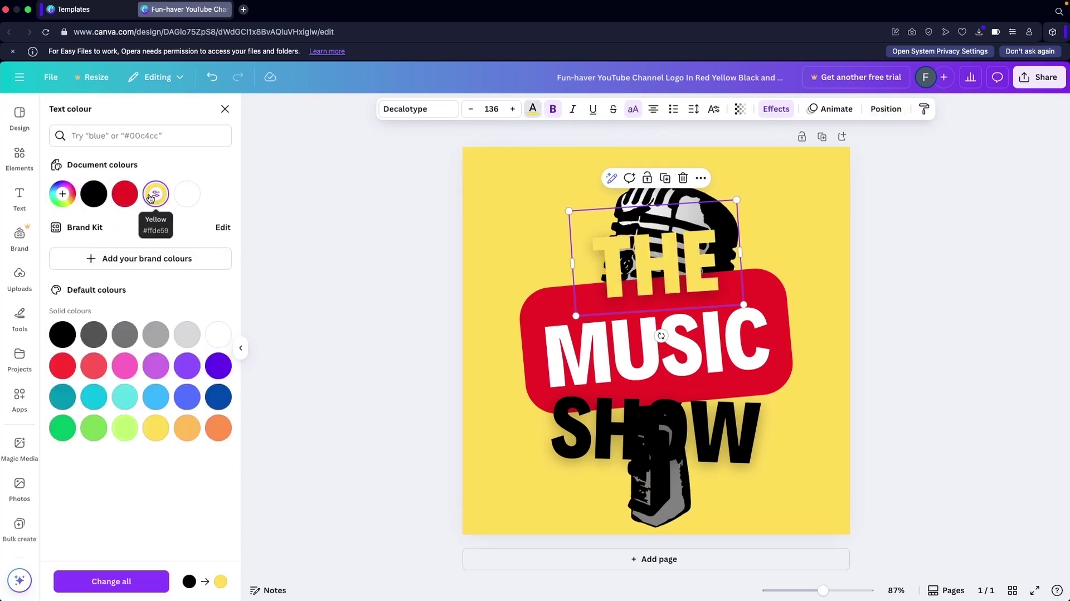
click(187, 194)
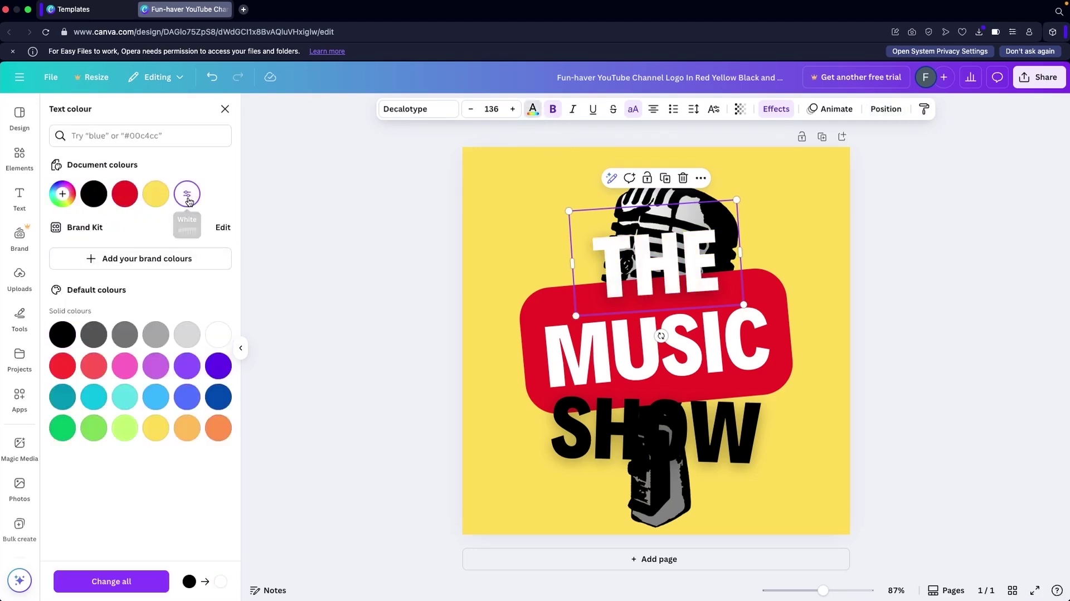
click(155, 193)
click(558, 455)
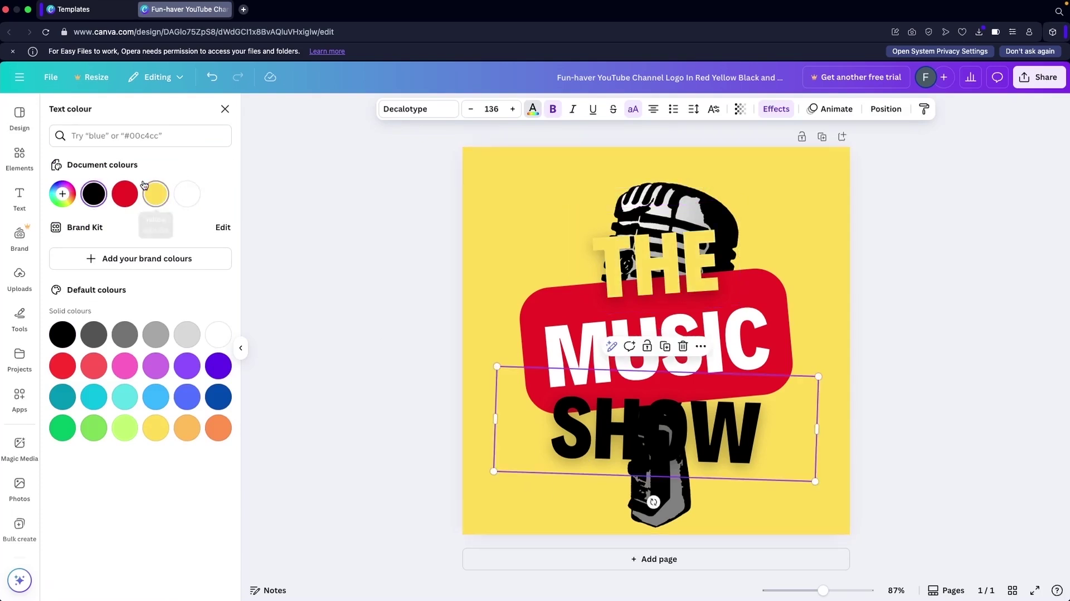
click(156, 194)
click(302, 225)
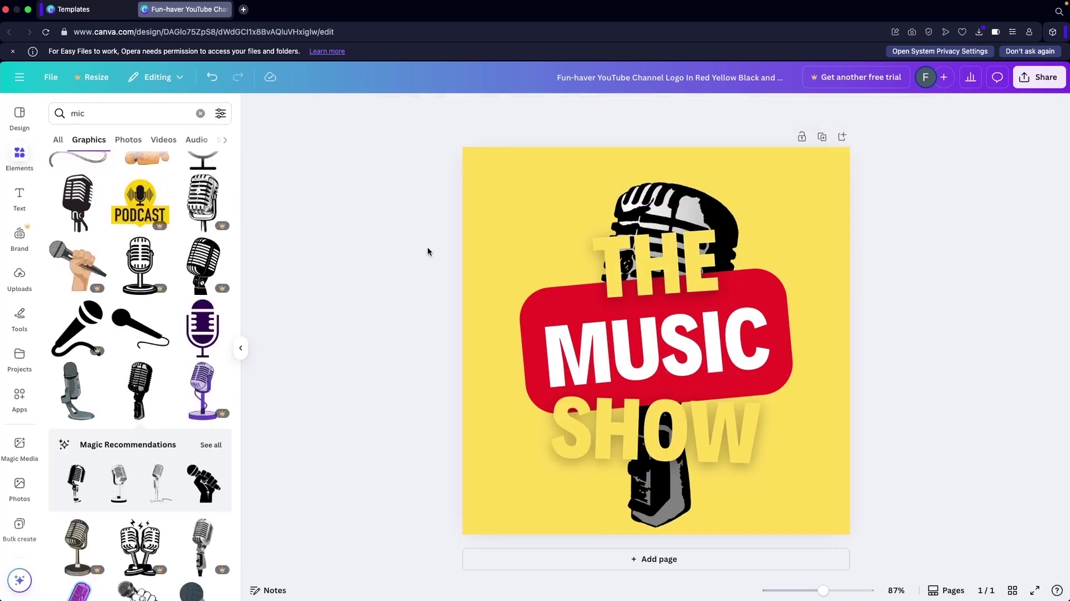
Undo the colour and layer changes and delete the large black microphone.
key(super+z)
key(super+z)
key(super+z)
key(super+z)
key(super+z)
key(super+z)
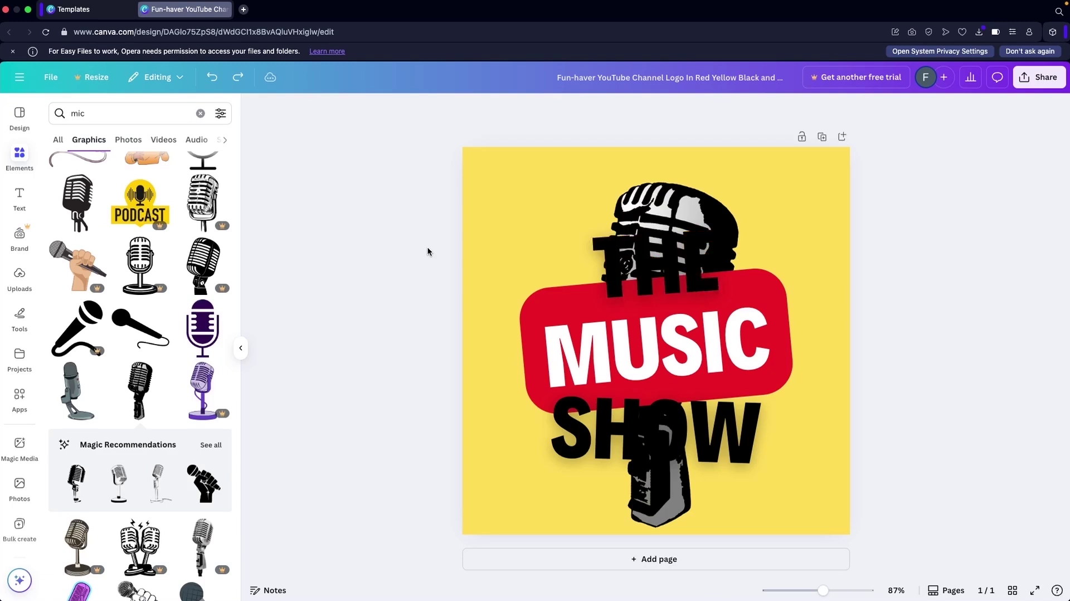
click(674, 192)
key(Delete)
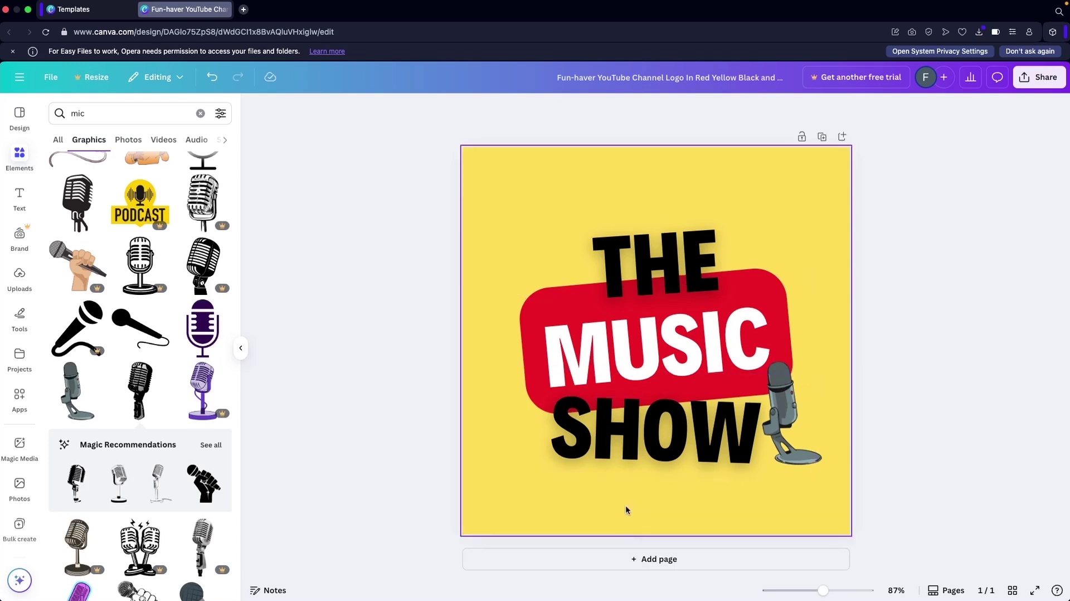
Add a second page and search Elements for 'gaming'.
click(637, 565)
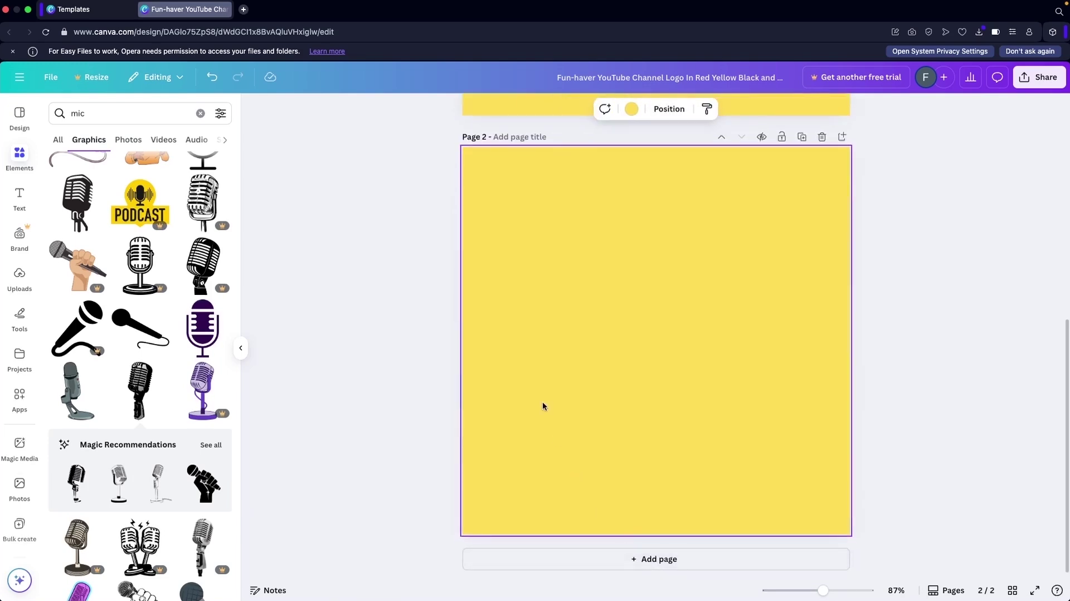
click(19, 156)
text(gaming)
key(Down)
key(Up)
key(Return)
Place the hooded gamer character on page 2, removing the extra wolf-masked one.
scroll(169, 359, down, 3)
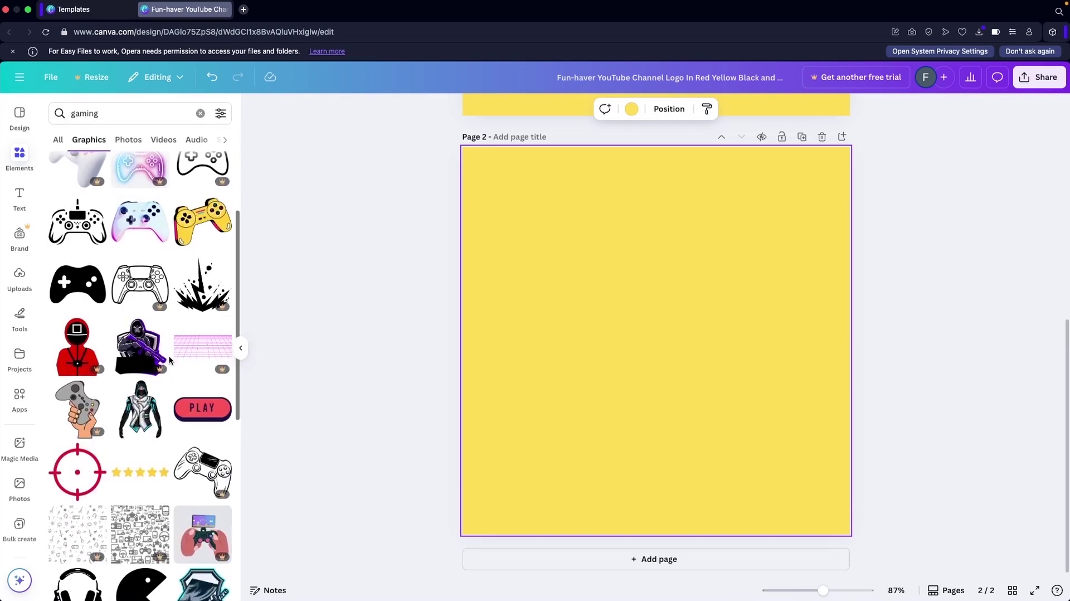
scroll(169, 359, down, 2)
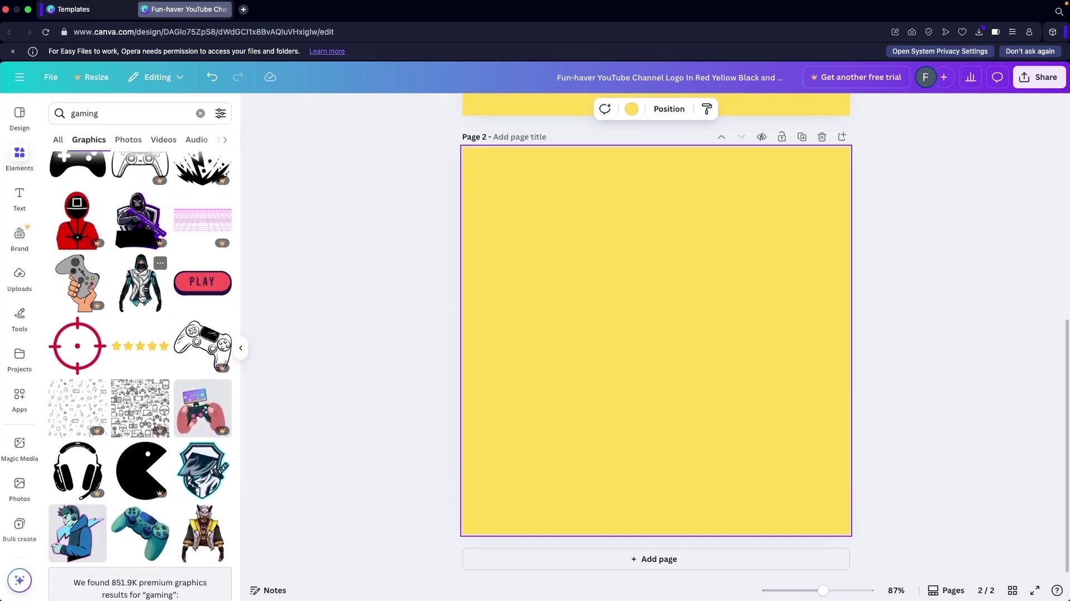
click(141, 297)
scroll(201, 490, down, 4)
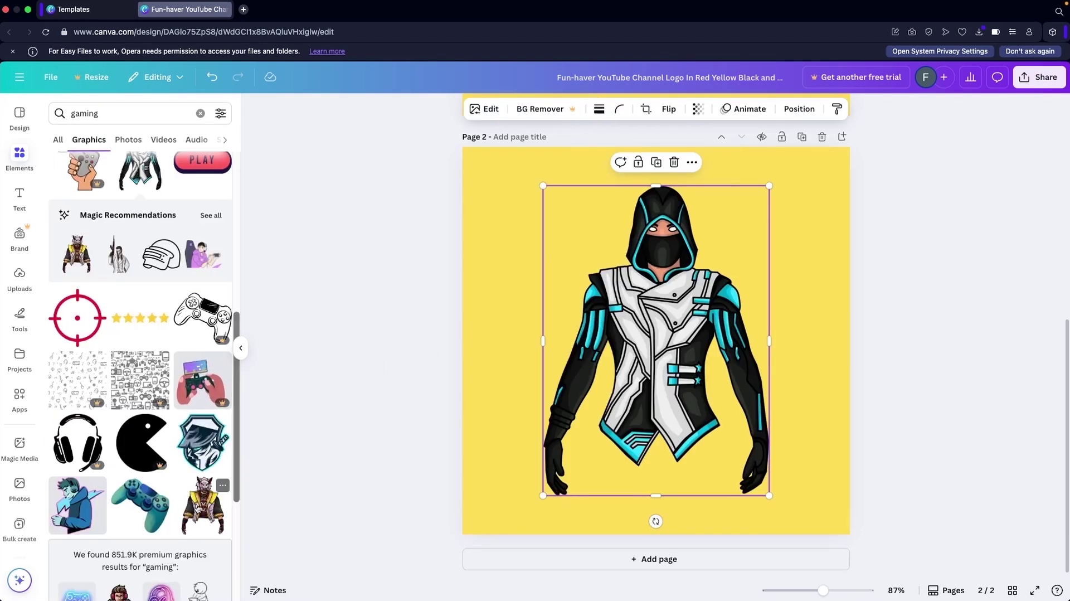
scroll(198, 502, down, 2)
click(197, 452)
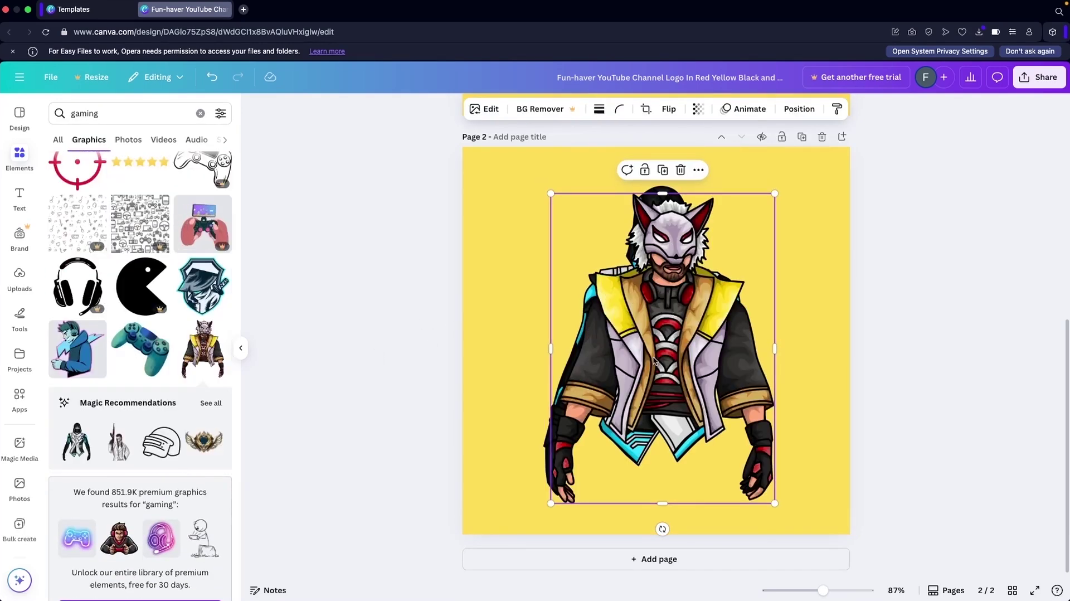
key(Delete)
drag(650, 326, 643, 305)
scroll(110, 358, down, 8)
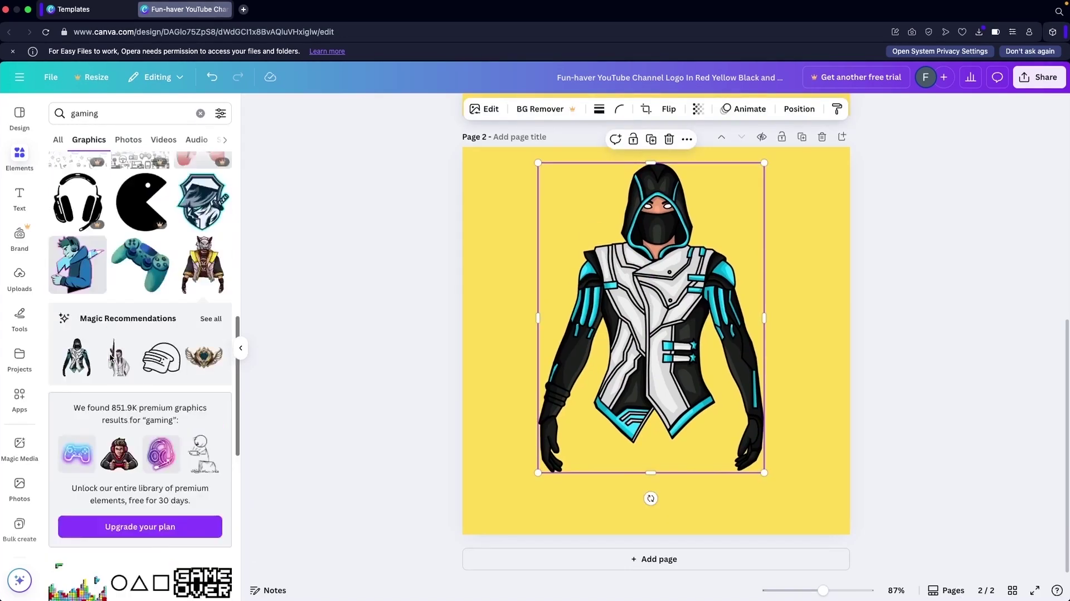
Search text styles for 'game' and add the 'player one' combination.
click(19, 198)
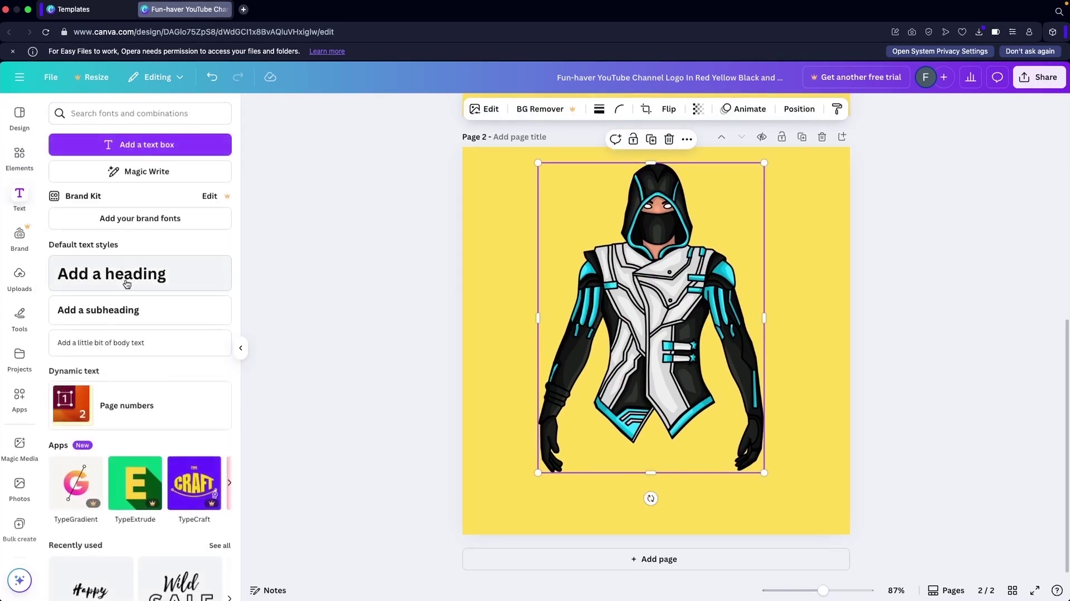
click(114, 113)
text(game)
key(Return)
scroll(131, 284, down, 2)
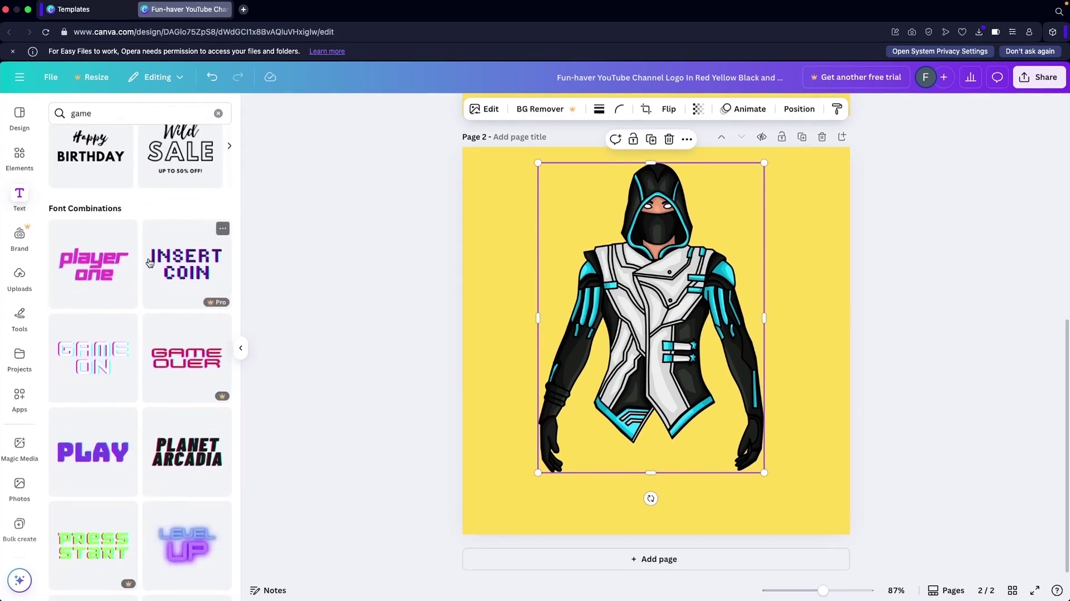
scroll(156, 337, down, 3)
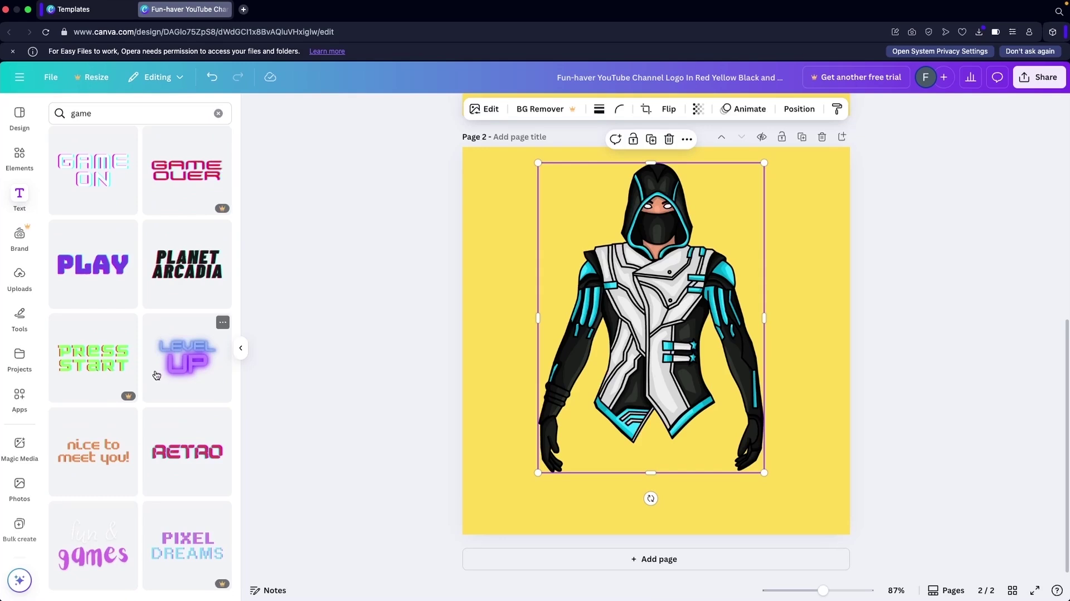
scroll(157, 375, up, 3)
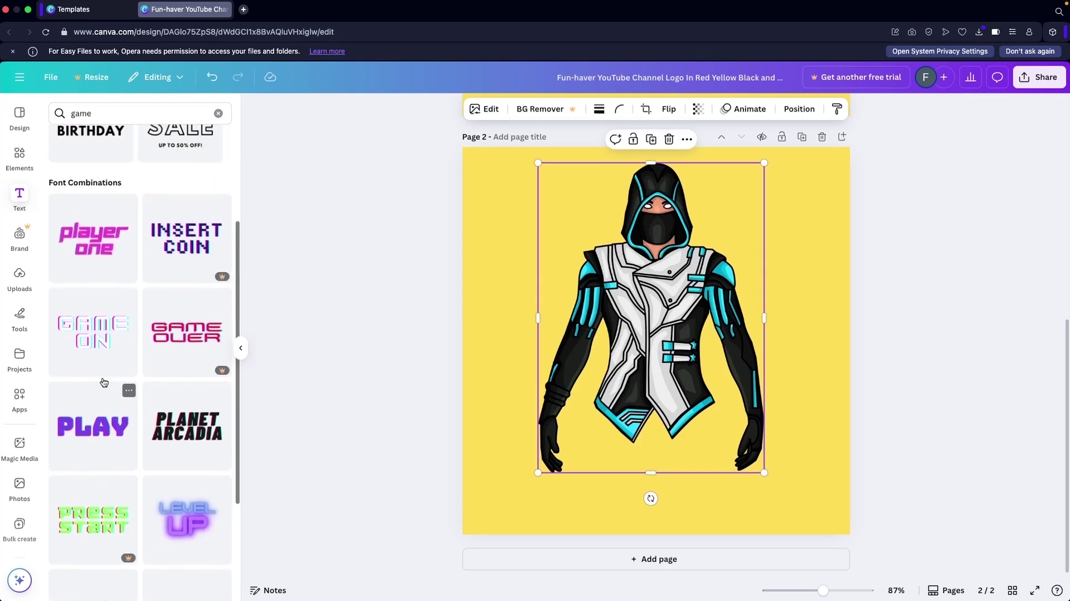
scroll(104, 382, up, 1)
click(93, 271)
Shrink the text, move it below the character, and change it to 'gamer'.
drag(516, 272, 609, 311)
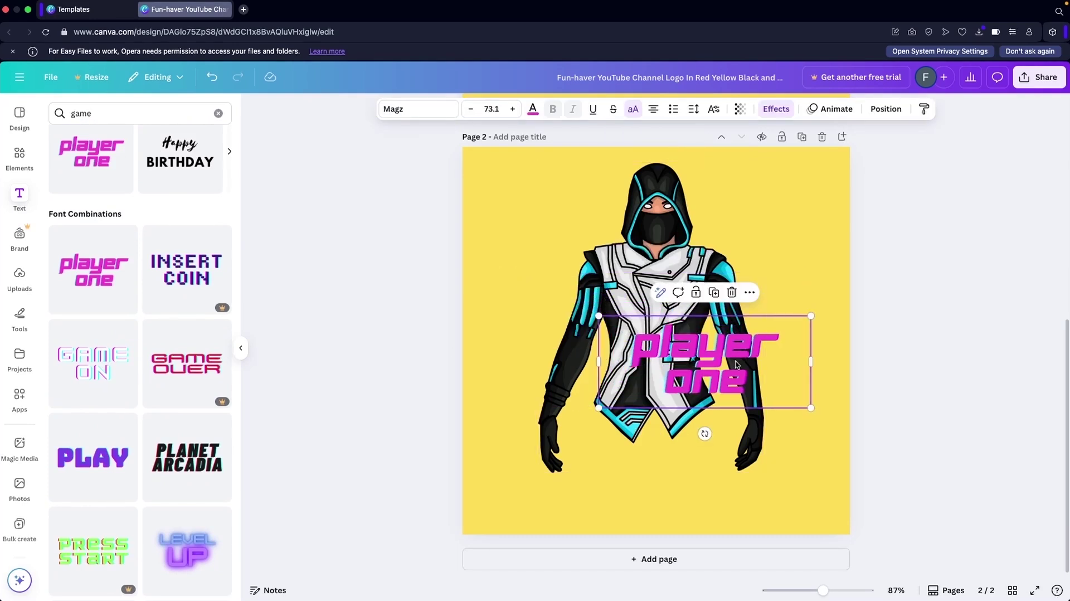
drag(725, 357, 685, 483)
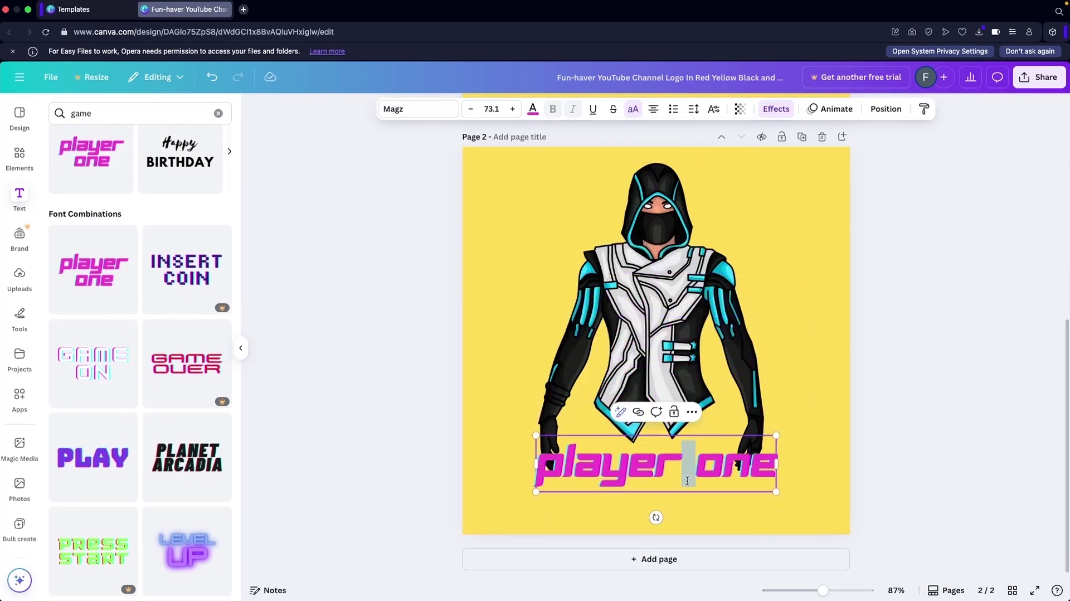
double_click(687, 480)
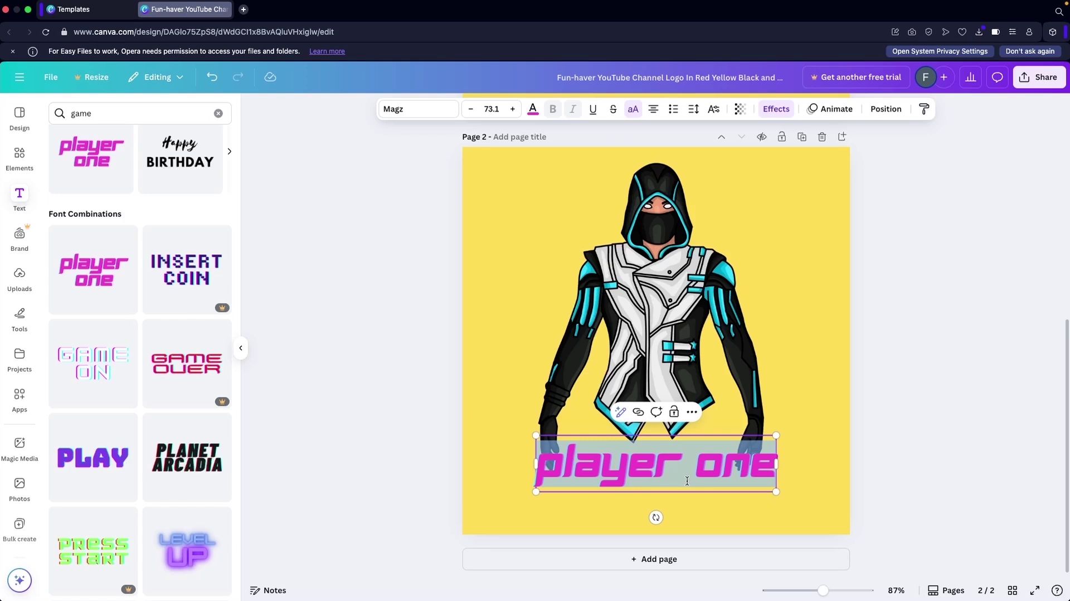
text(gamer)
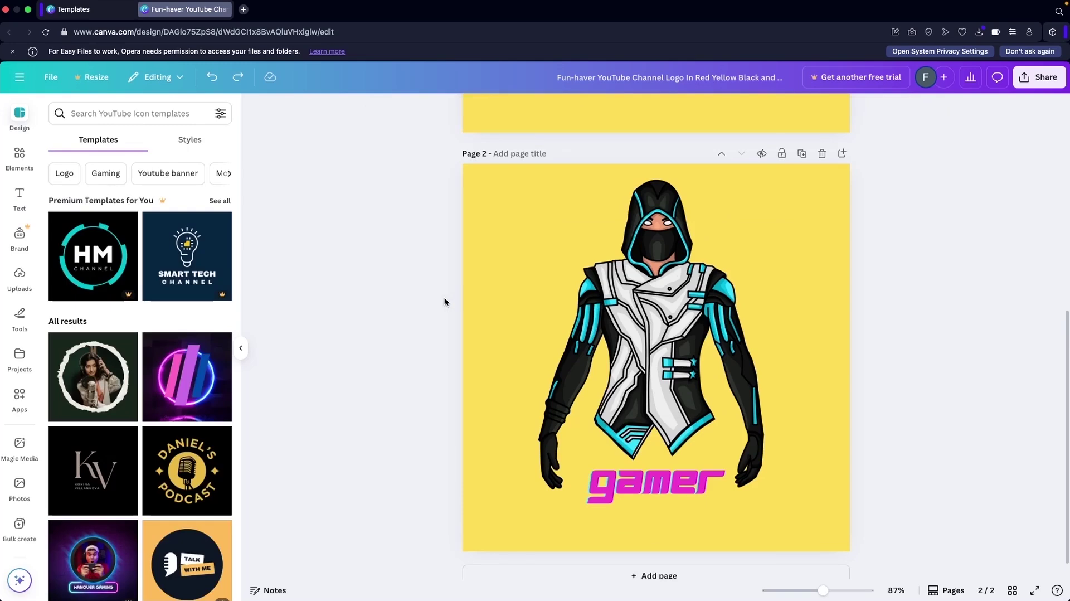
scroll(444, 301, down, 1)
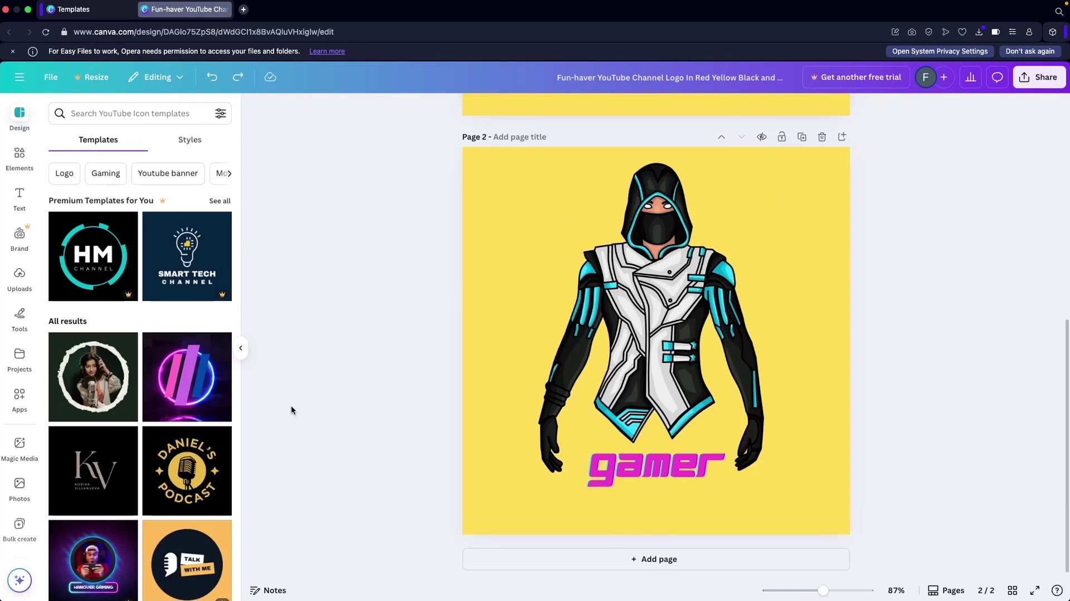
scroll(291, 410, up, 5)
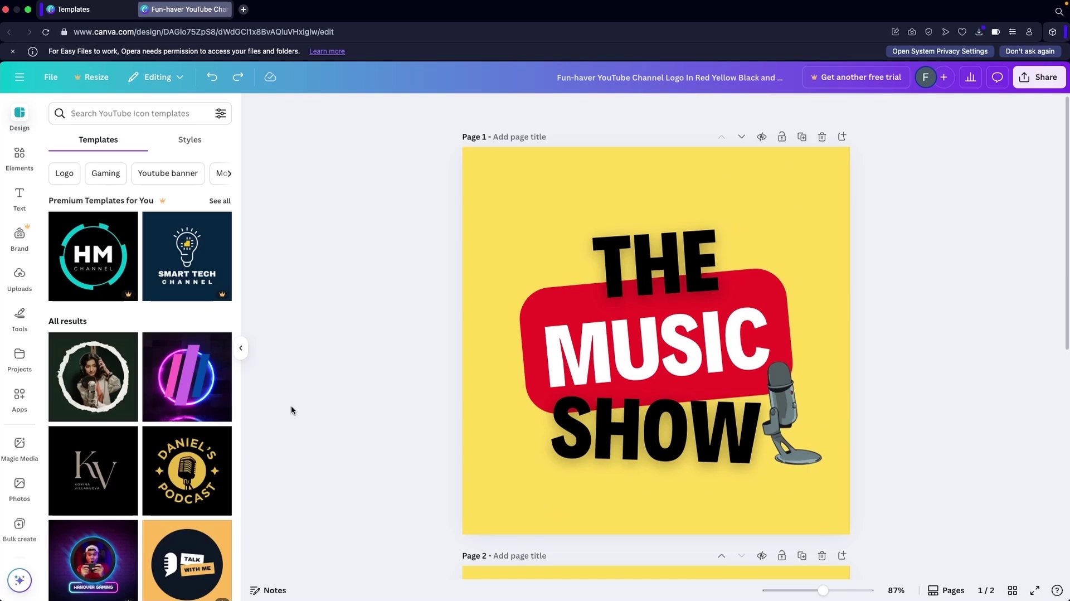
scroll(291, 410, down, 5)
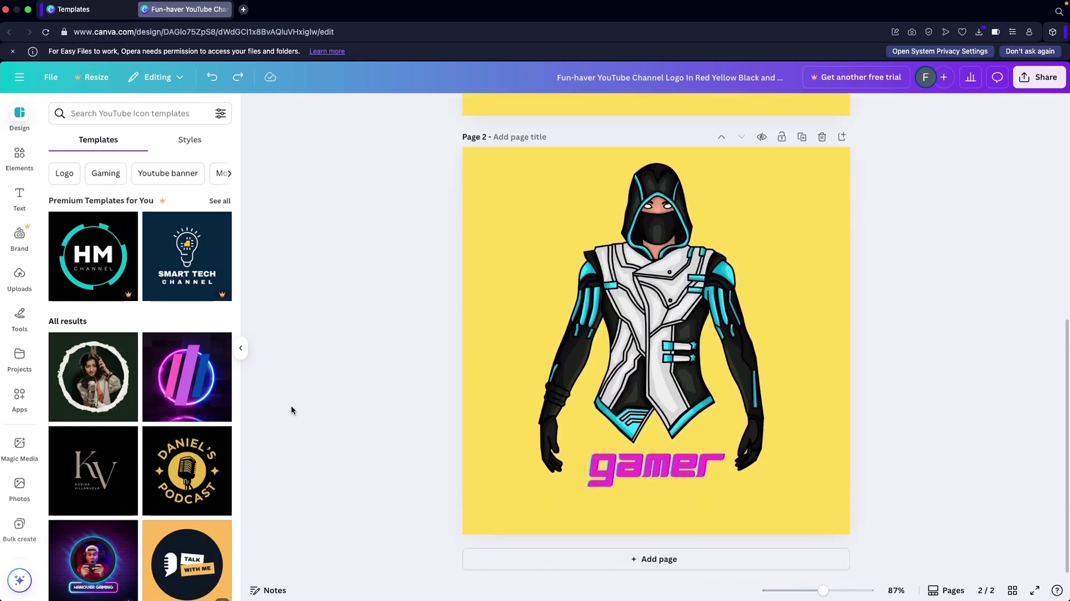